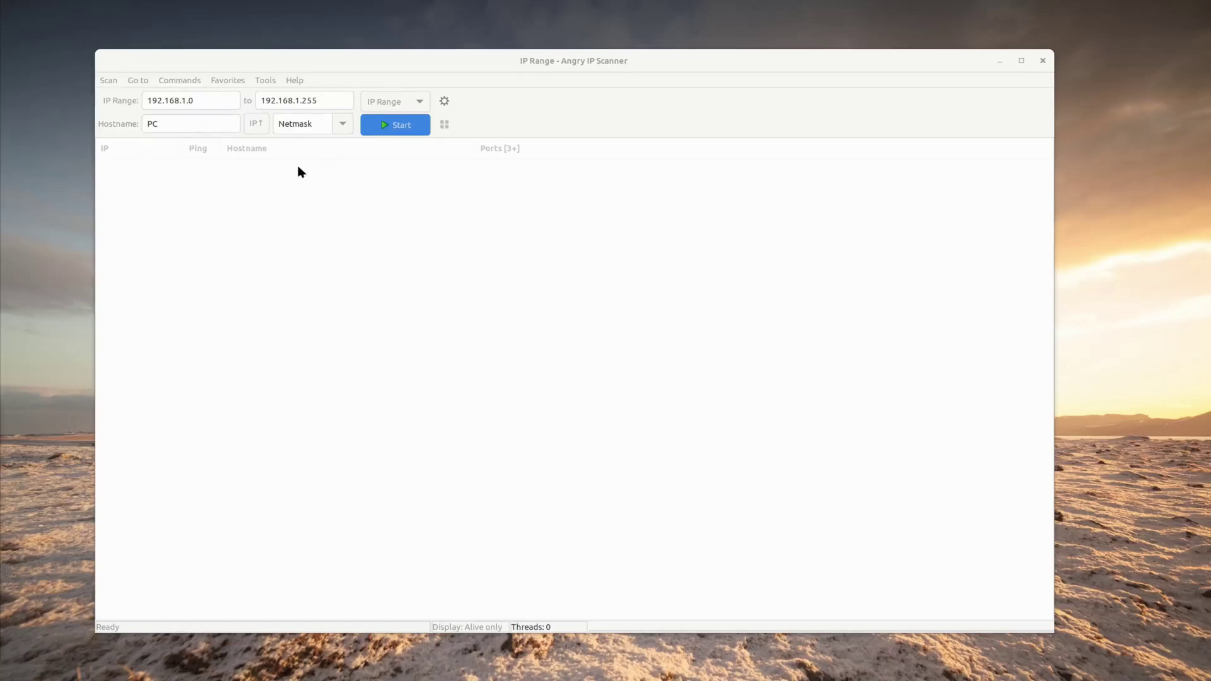
# Step: Scan 192.168.1.0–192.168.1.255 in Angry IP Scanner to locate the NAS at 192.168.1.52
pyautogui.click(296, 252)
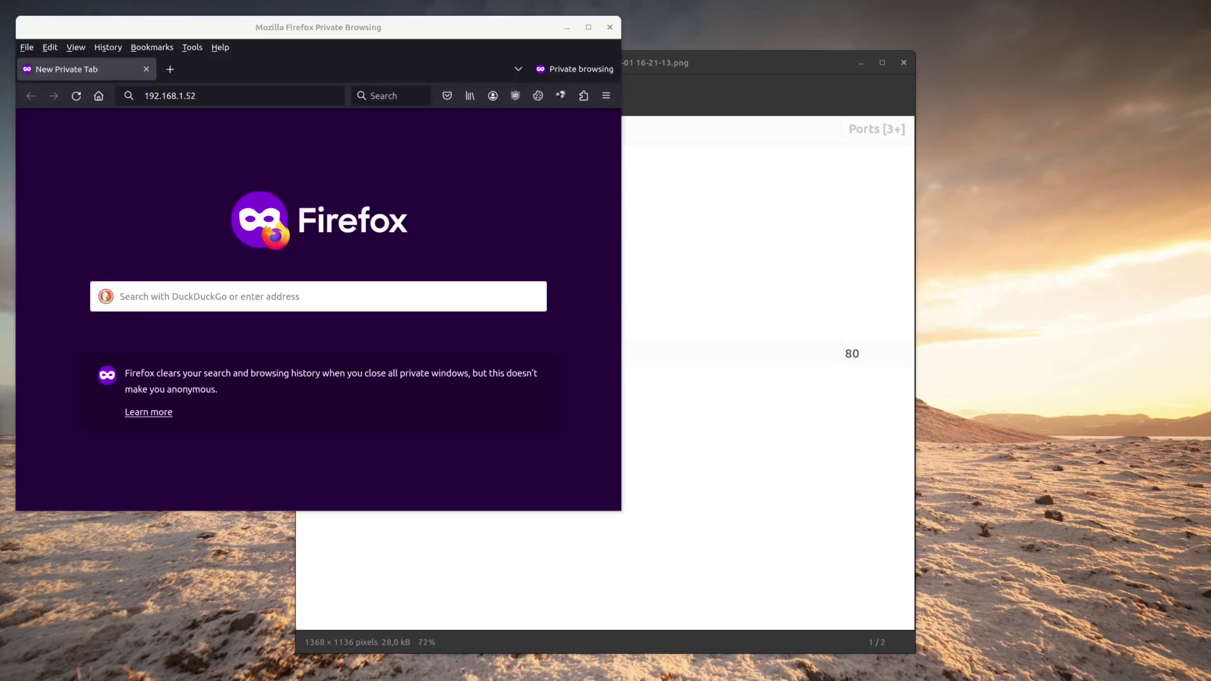
# Step: Load 192.168.1.52 in a maximized Firefox and reinstall the latest DSM on the DS218
pyautogui.press('Return')
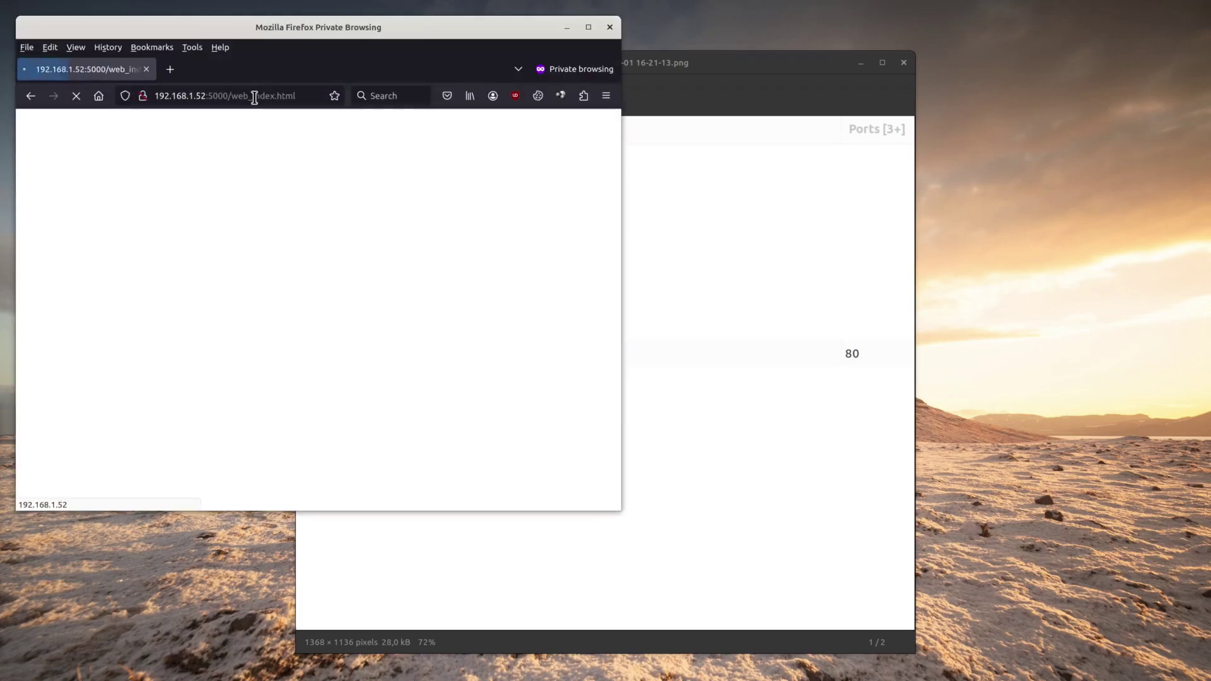
pyautogui.doubleClick(314, 32)
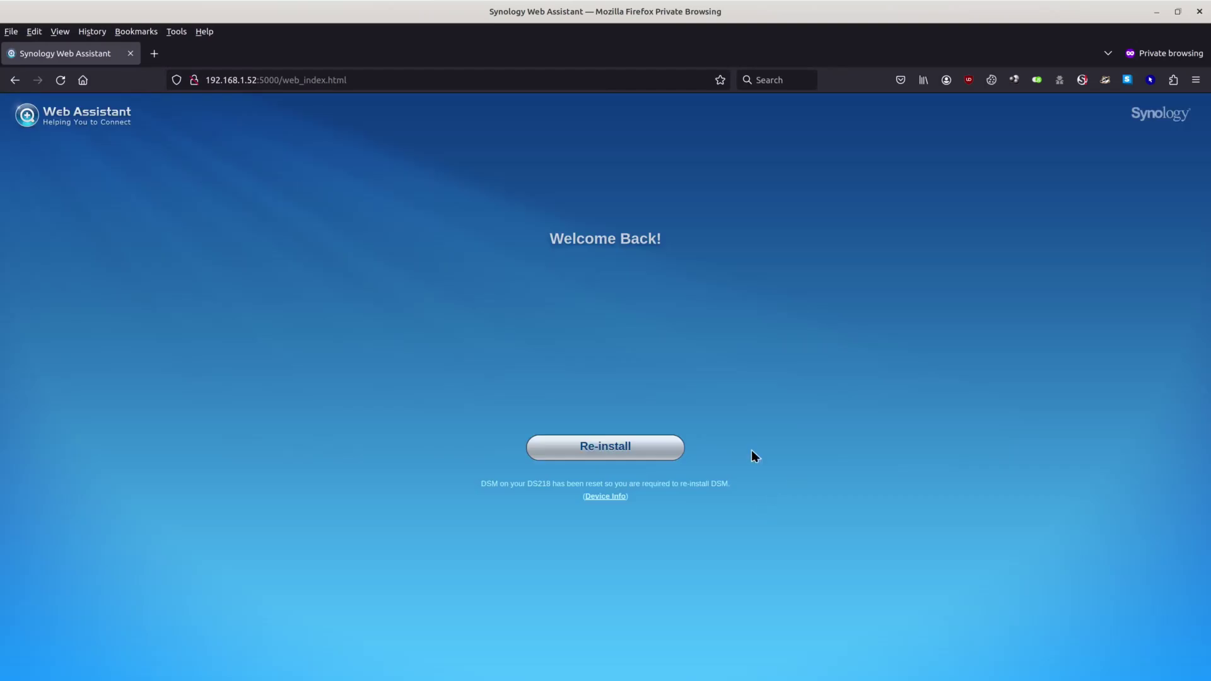
pyautogui.click(596, 447)
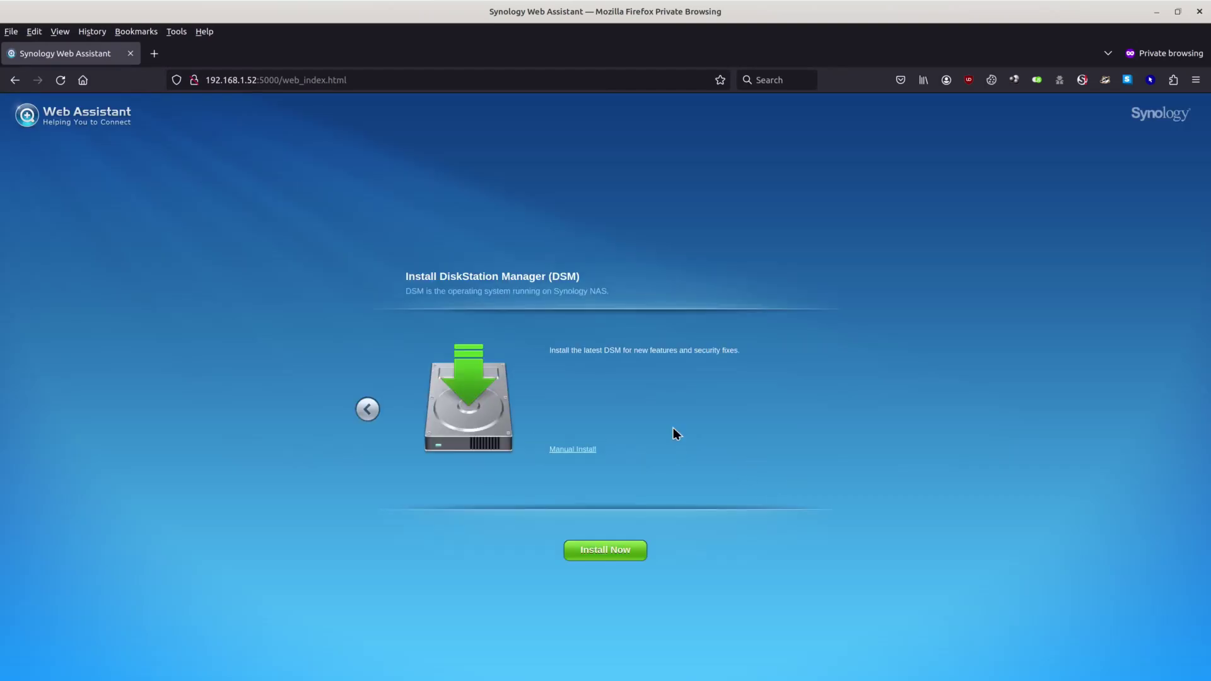
pyautogui.click(626, 551)
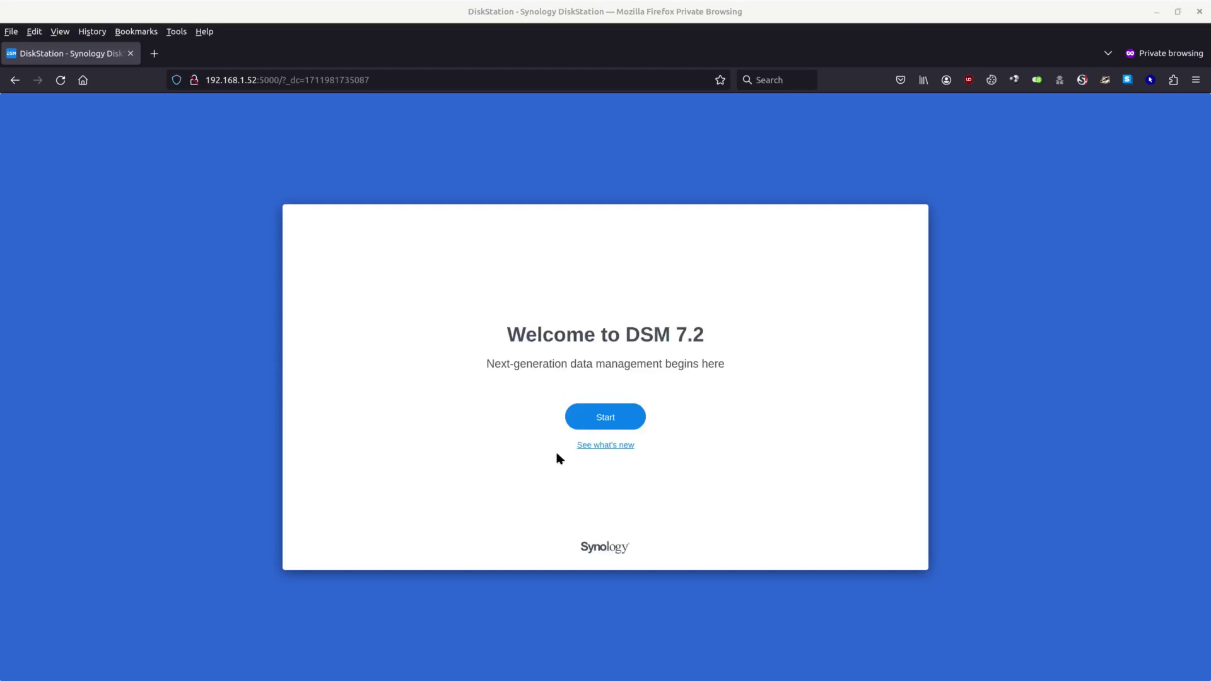
# Step: Start DSM setup with device name Backup, the admin account, and a Firefox-generated strong password
pyautogui.click(616, 418)
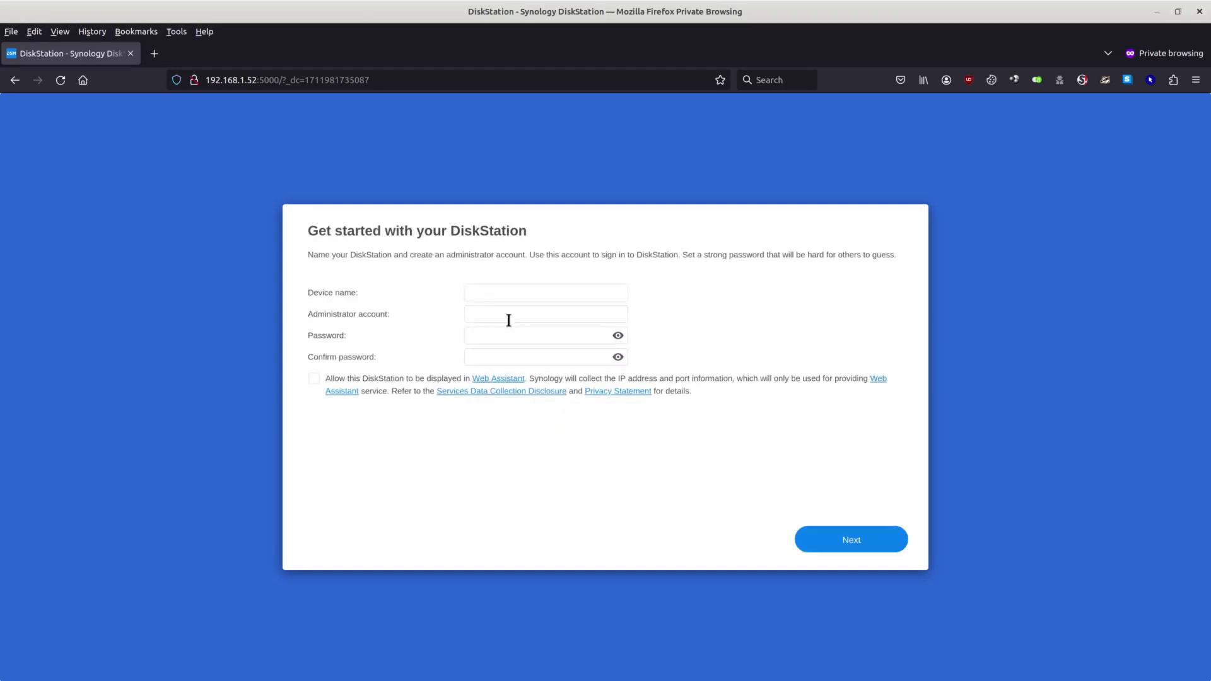
pyautogui.click(513, 292)
pyautogui.press('Tab')
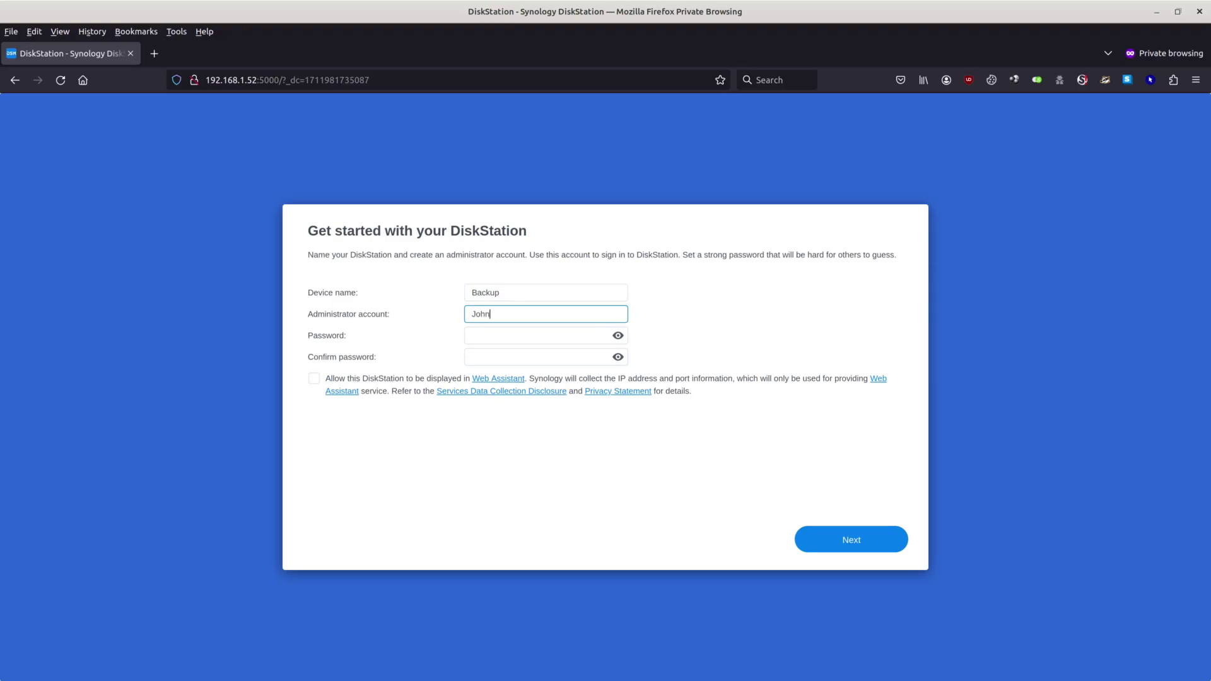
pyautogui.click(536, 336)
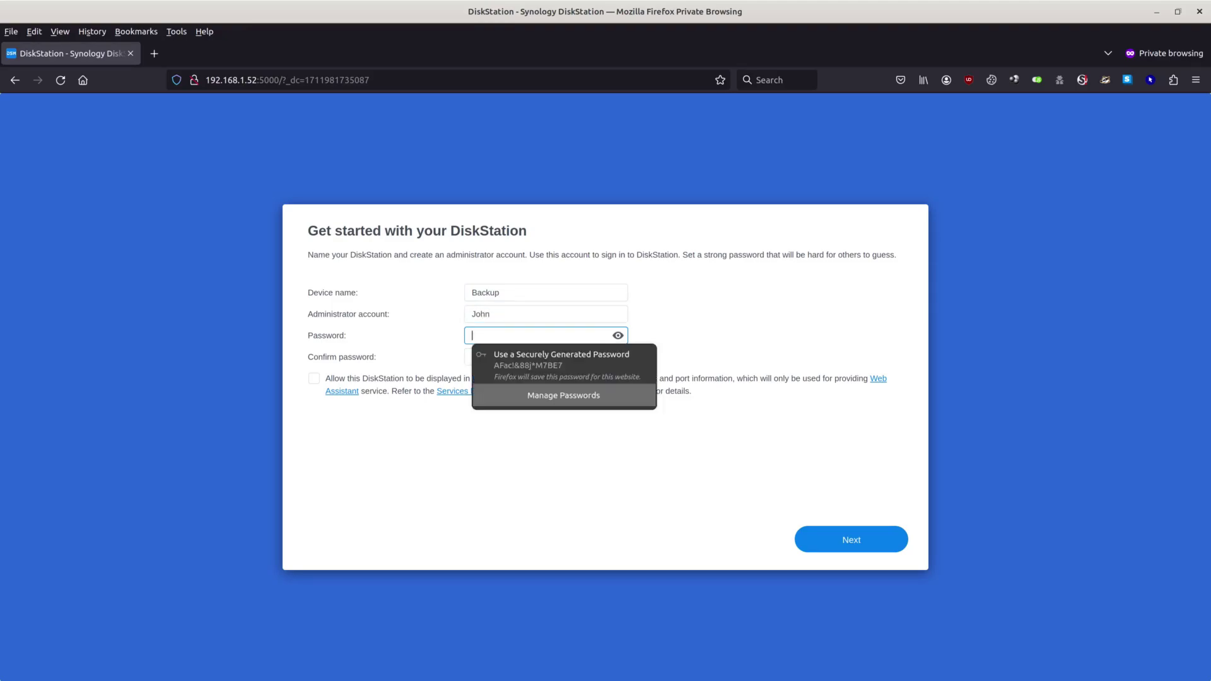
pyautogui.click(555, 362)
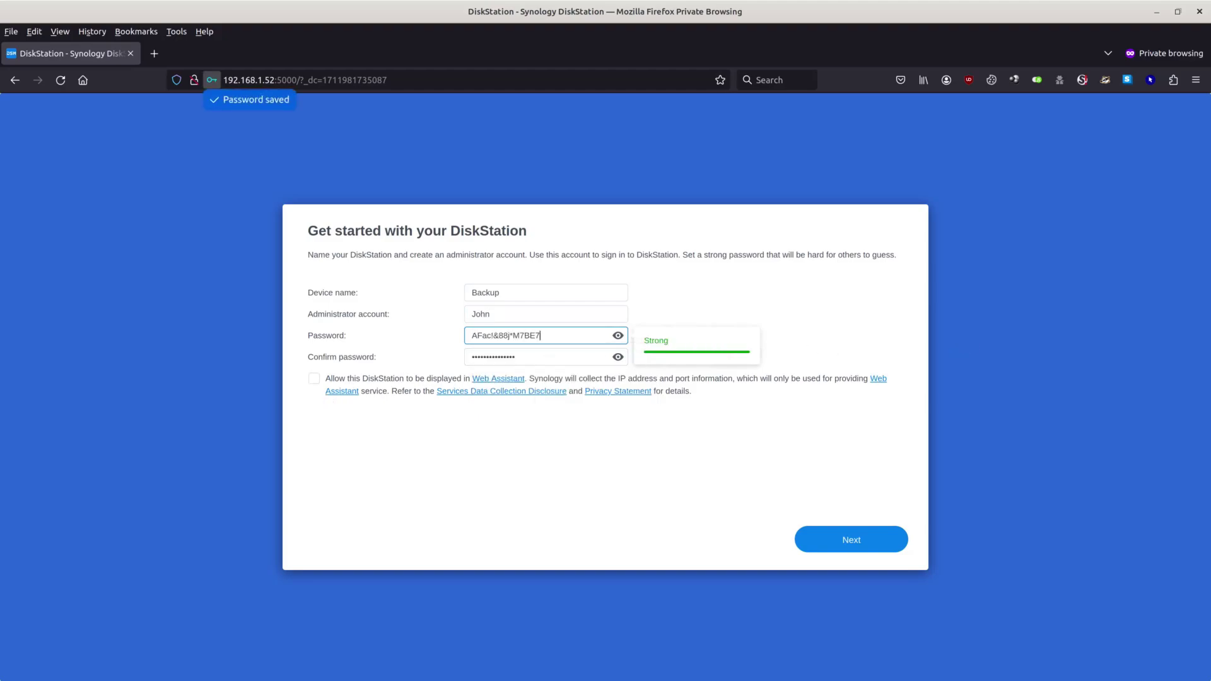
pyautogui.doubleClick(494, 335)
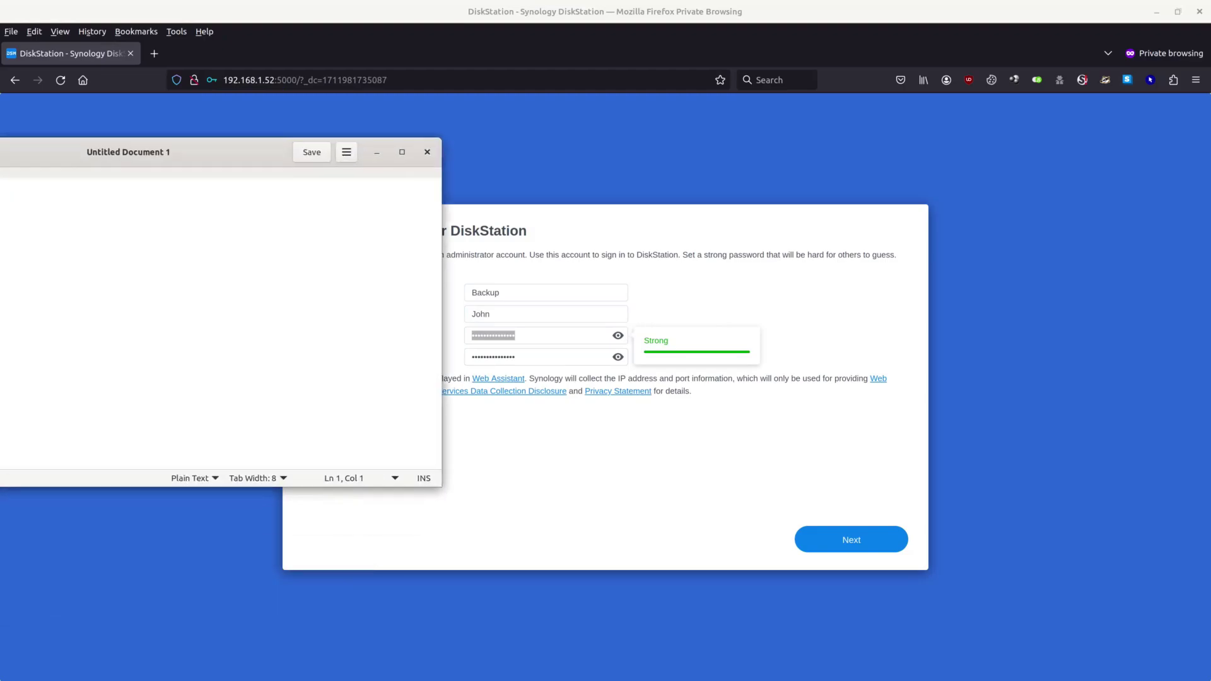
# Step: Copy the revealed generated password into a new Text Editor document, leaving line 1 free
pyautogui.click(618, 336)
pyautogui.moveTo(560, 335); pyautogui.dragTo(357, 340)
pyautogui.hotkey('ctrl', 'c')
pyautogui.hotkey('alt', 'Tab')
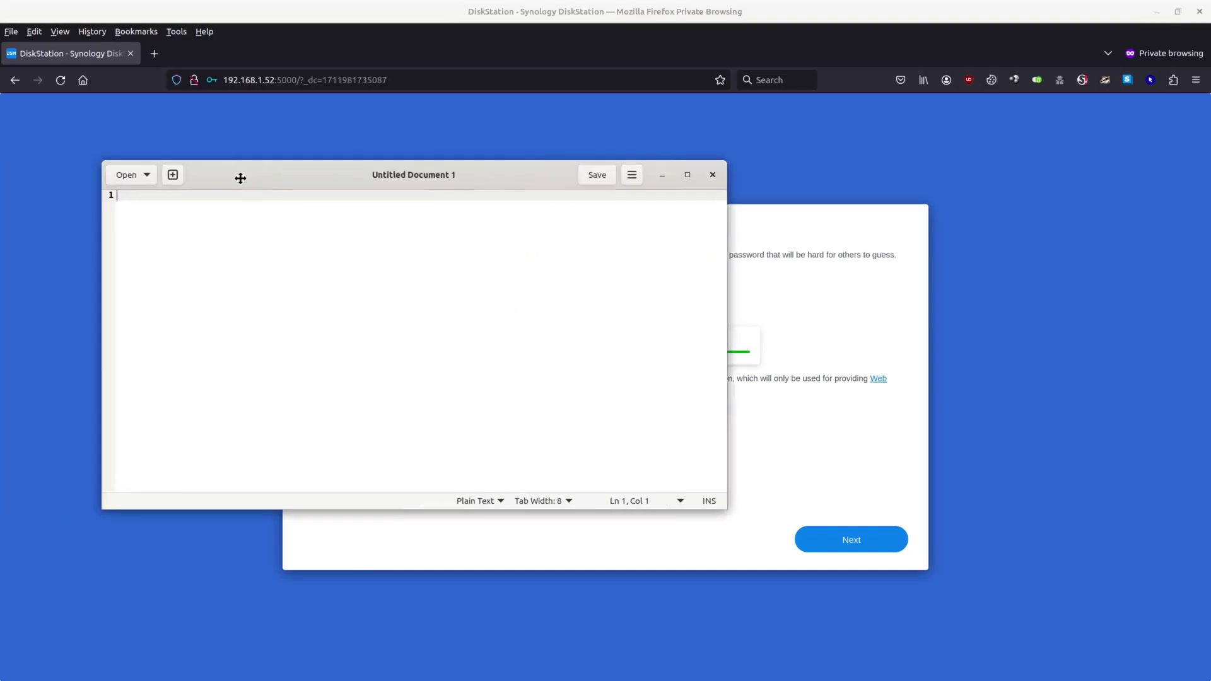
pyautogui.rightClick(230, 274)
pyautogui.click(267, 336)
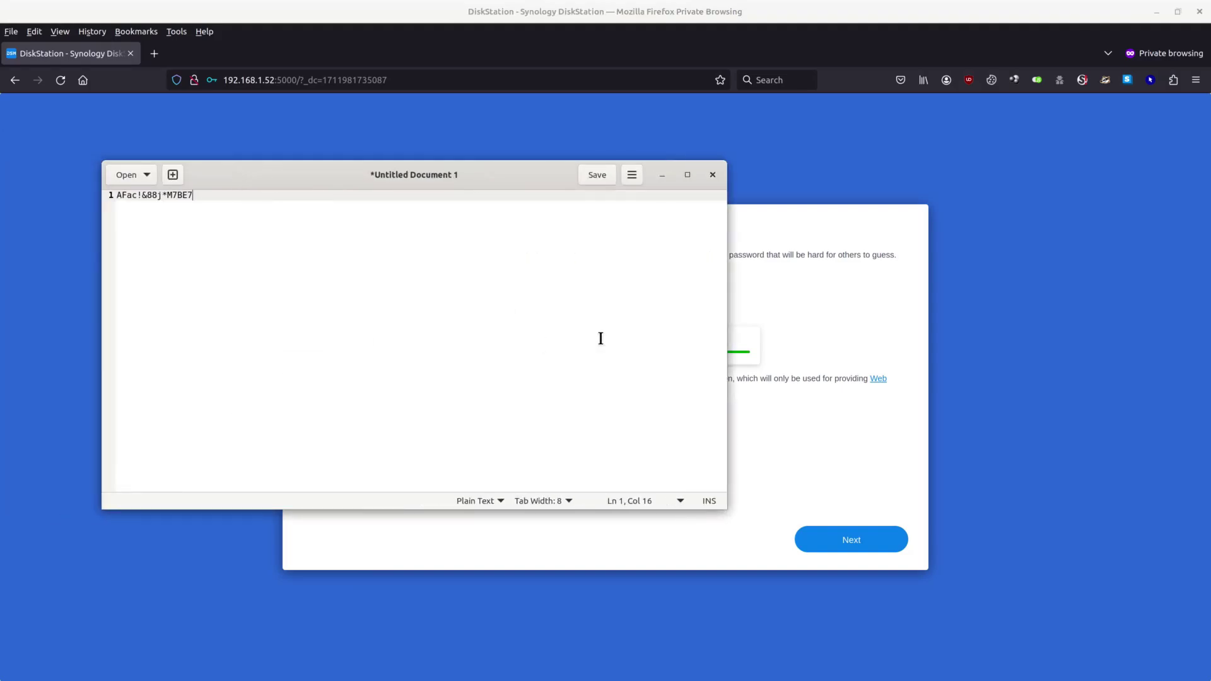
pyautogui.press('Home')
pyautogui.press('Return')
pyautogui.press('Up')
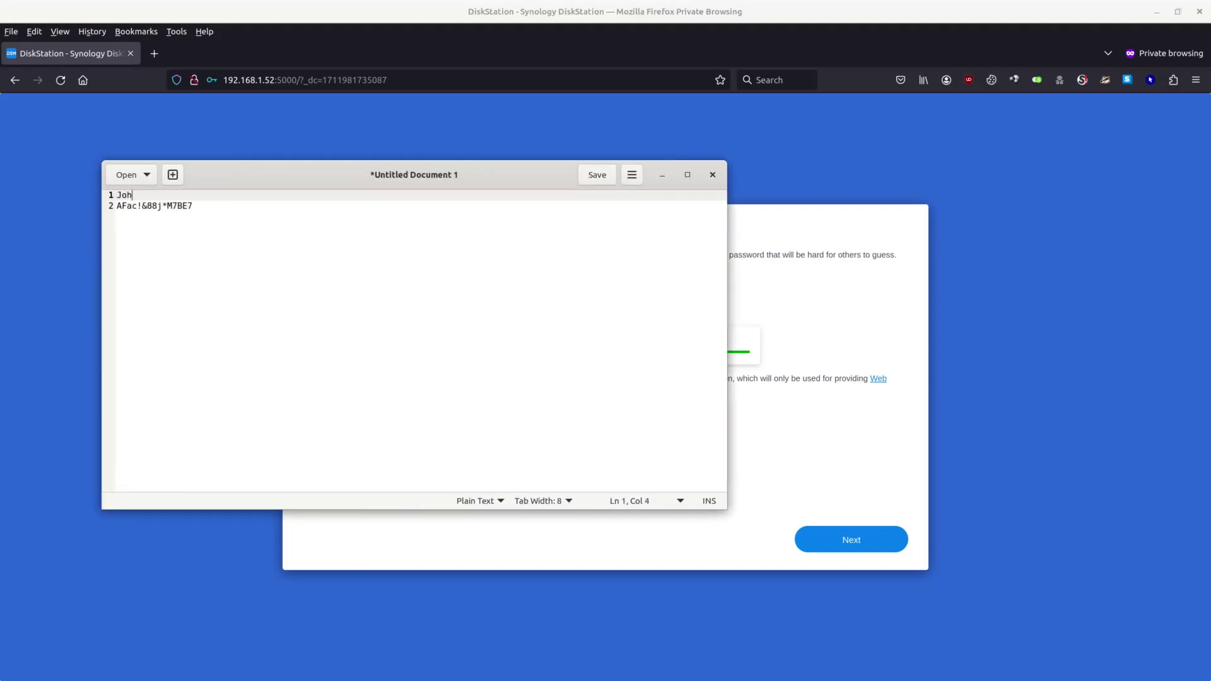
# Step: Submit the device and admin details and choose update notifications with manual installation
pyautogui.press('super+h')
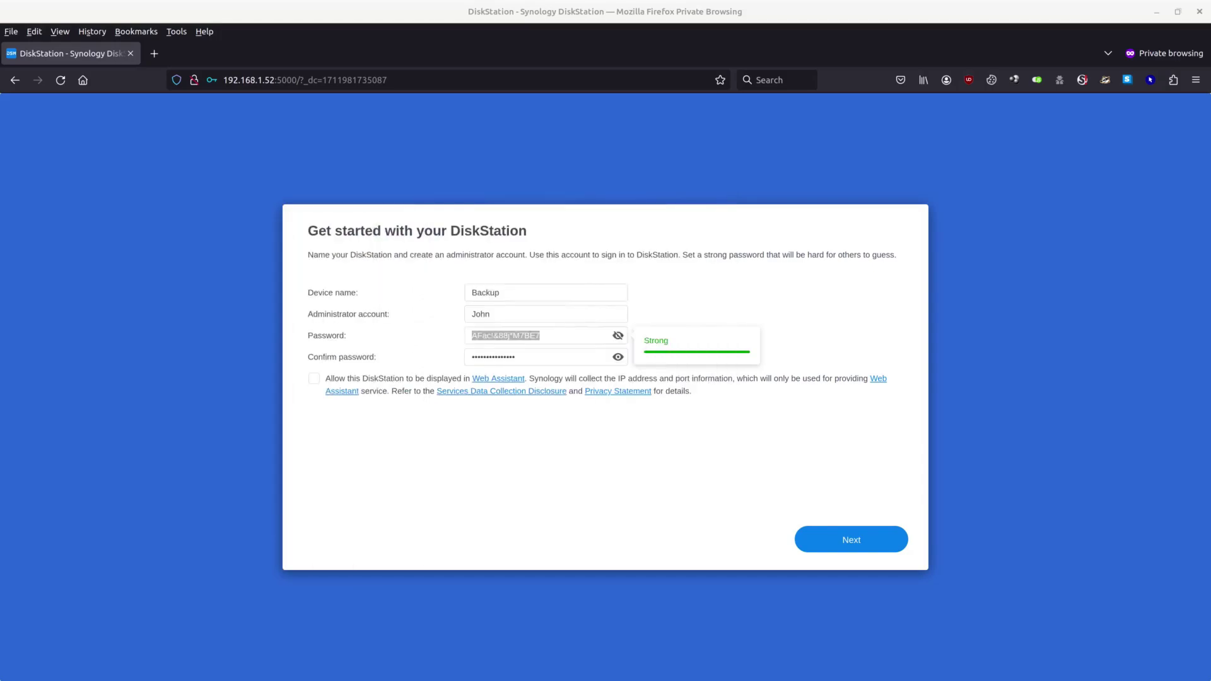
pyautogui.click(847, 541)
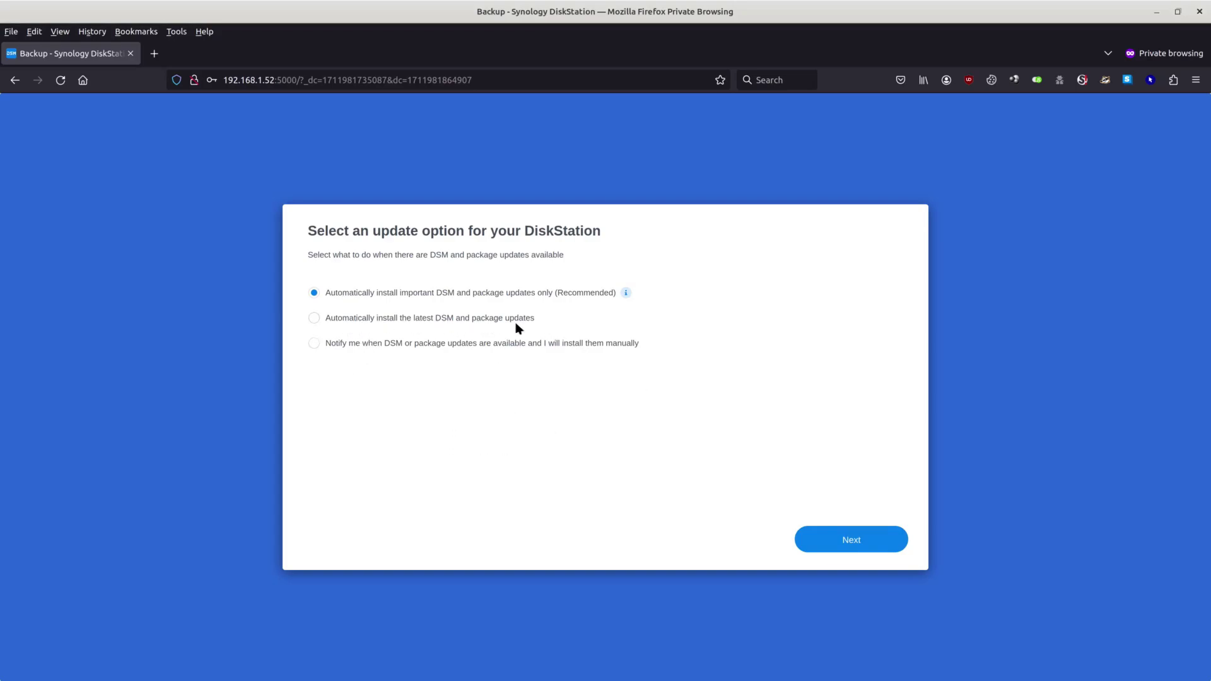
pyautogui.click(362, 346)
pyautogui.click(847, 542)
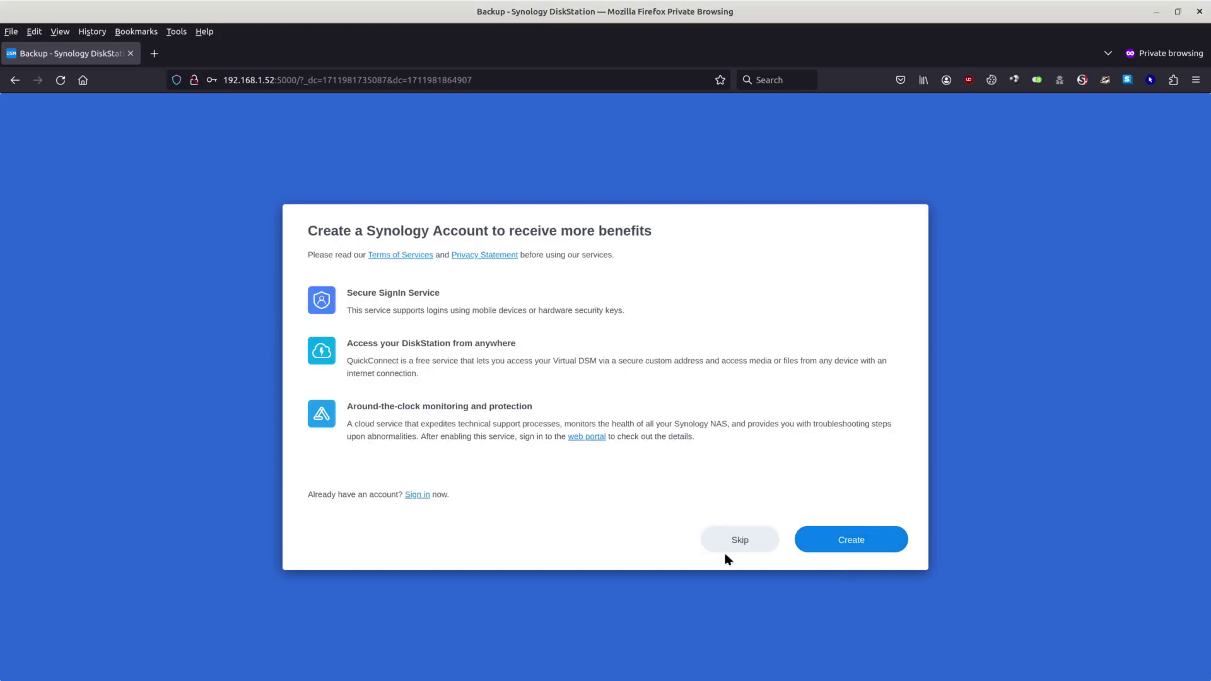
# Step: Skip the Synology account, analytics, suggested packages, 2FA and Adaptive MFA to reach the desktop
pyautogui.click(748, 543)
pyautogui.click(713, 429)
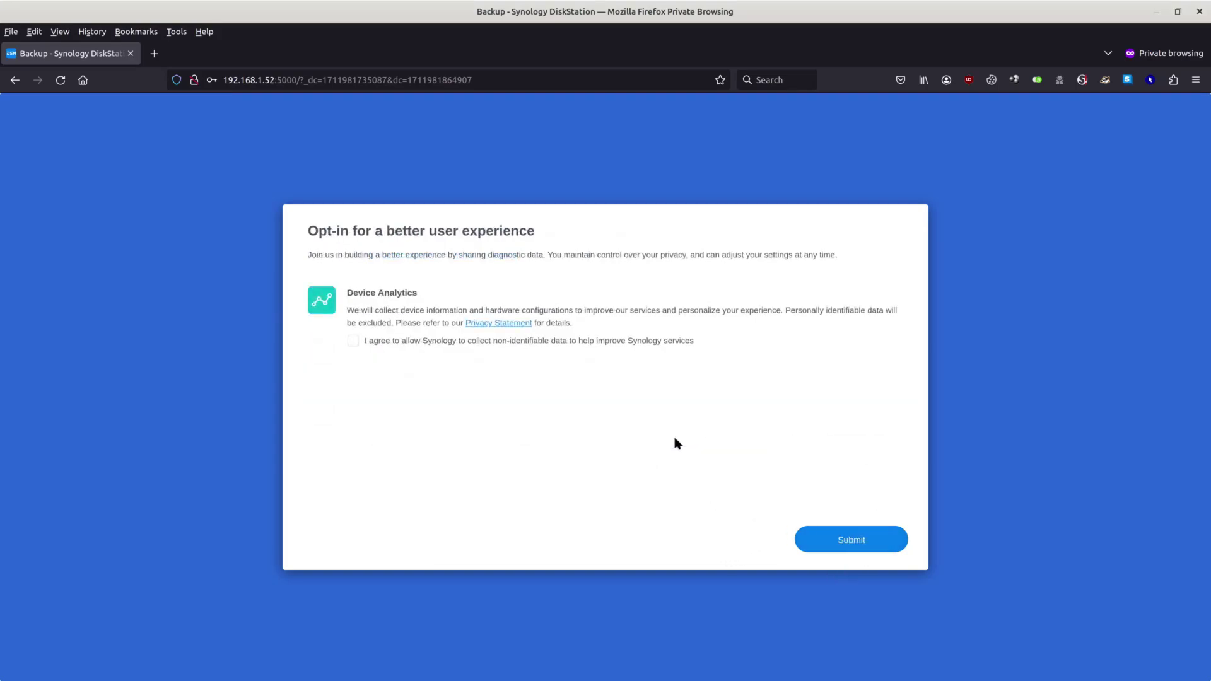
pyautogui.click(878, 546)
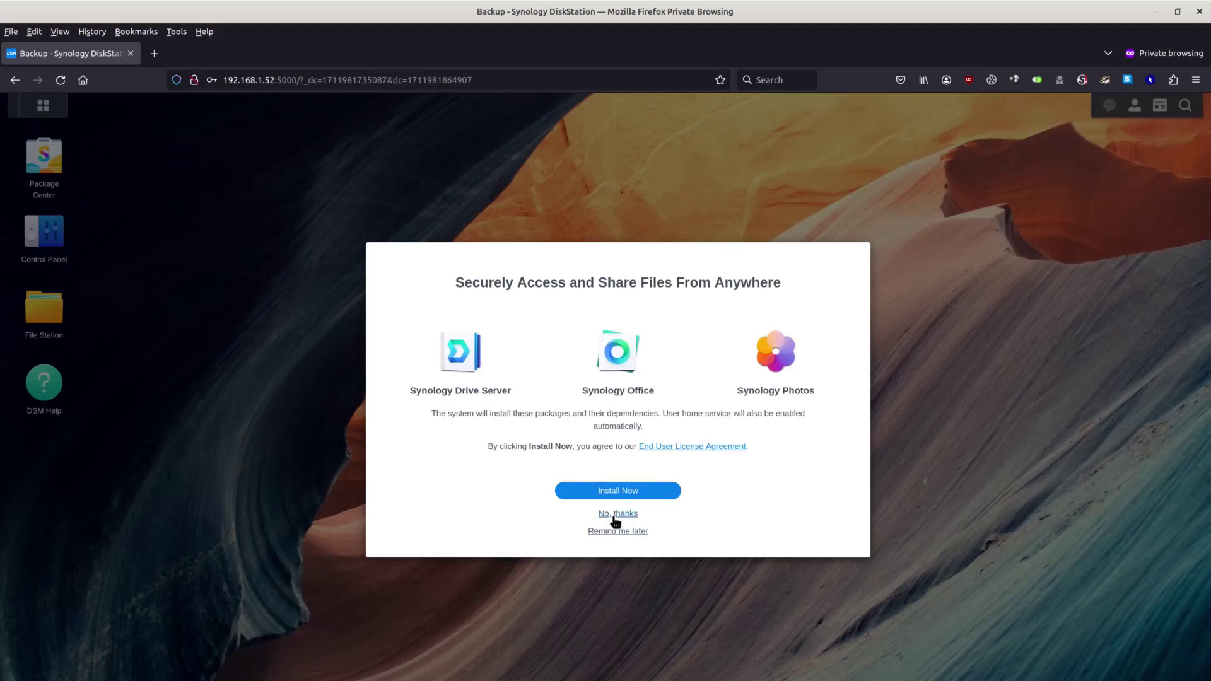
pyautogui.click(616, 514)
pyautogui.click(633, 514)
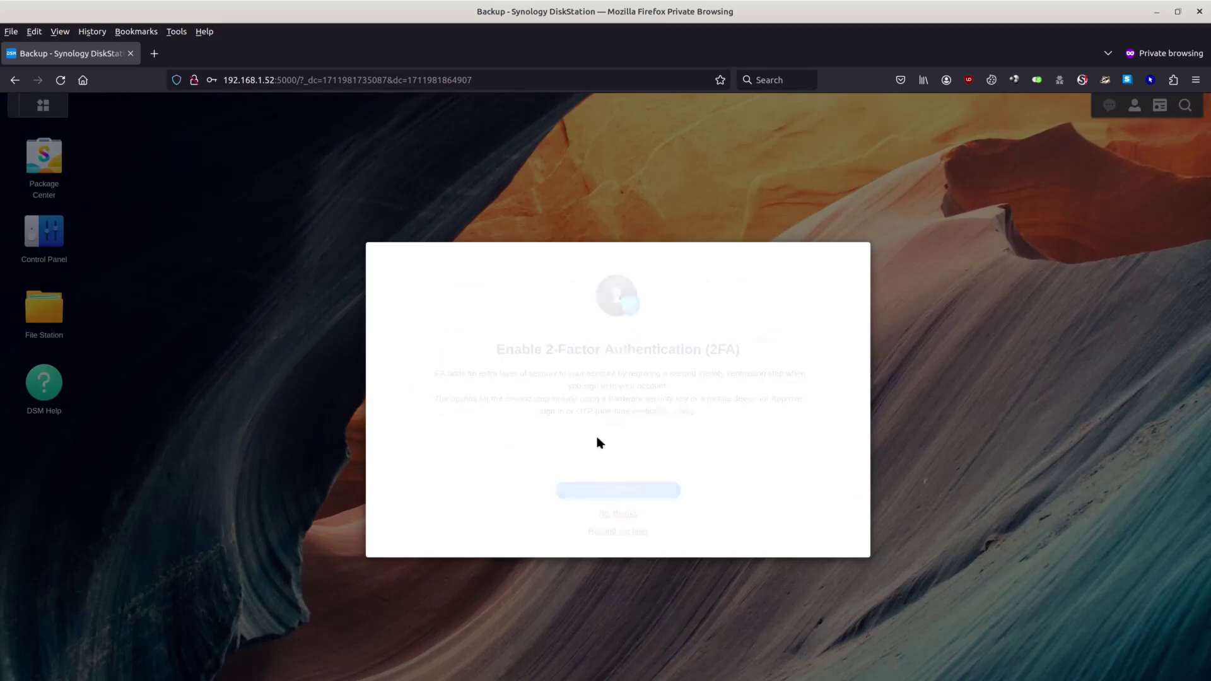
pyautogui.click(636, 532)
pyautogui.click(698, 428)
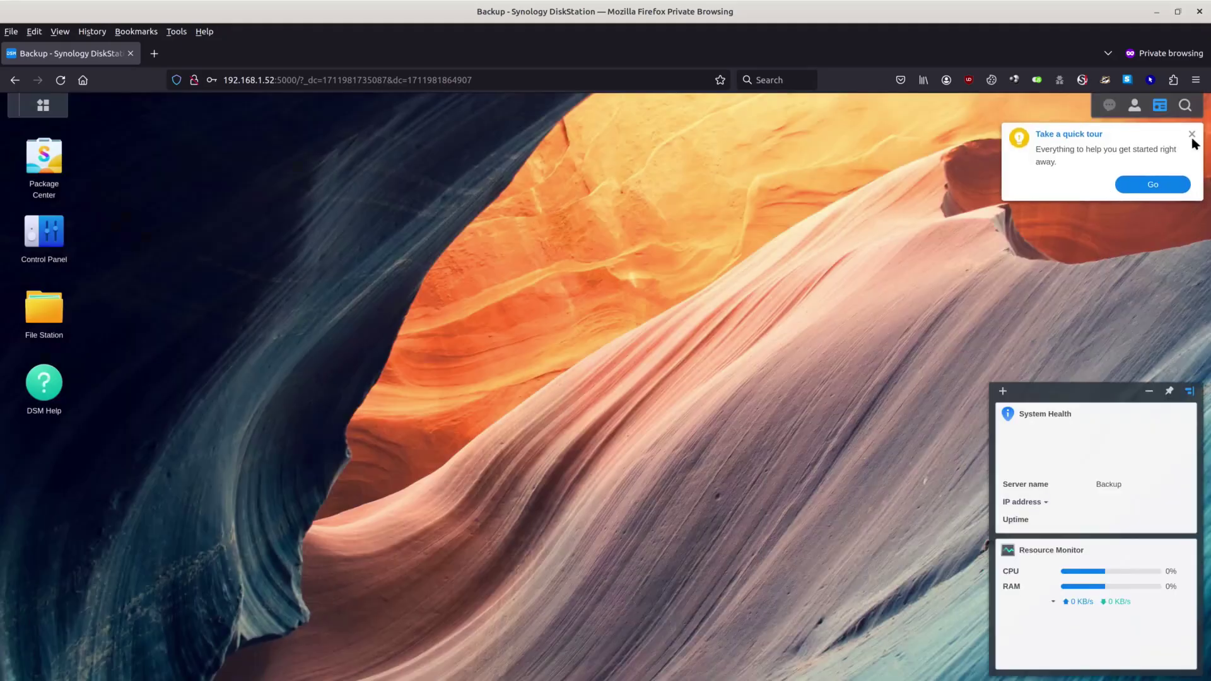
# Step: Open github.com/bb-qq/r8152/releases in a new tab, plus another tab for a DS218 processor search
pyautogui.hotkey('ctrl', 't')
pyautogui.hotkey('ctrl', 'v')
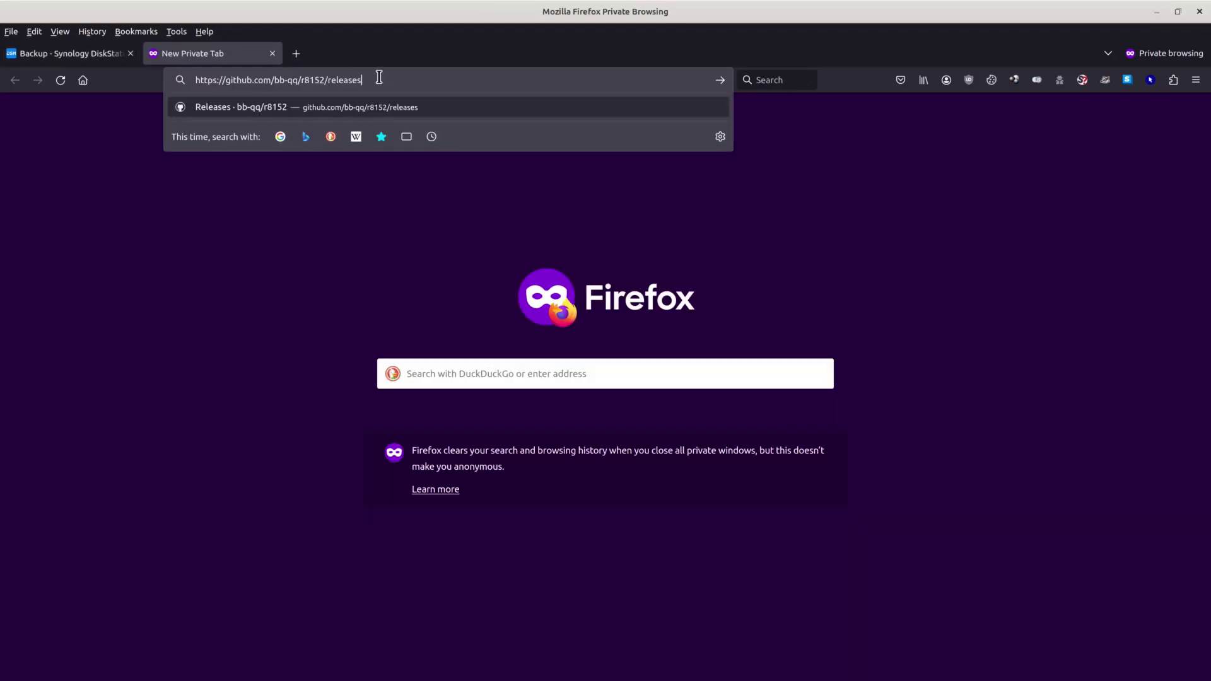
pyautogui.press('Return')
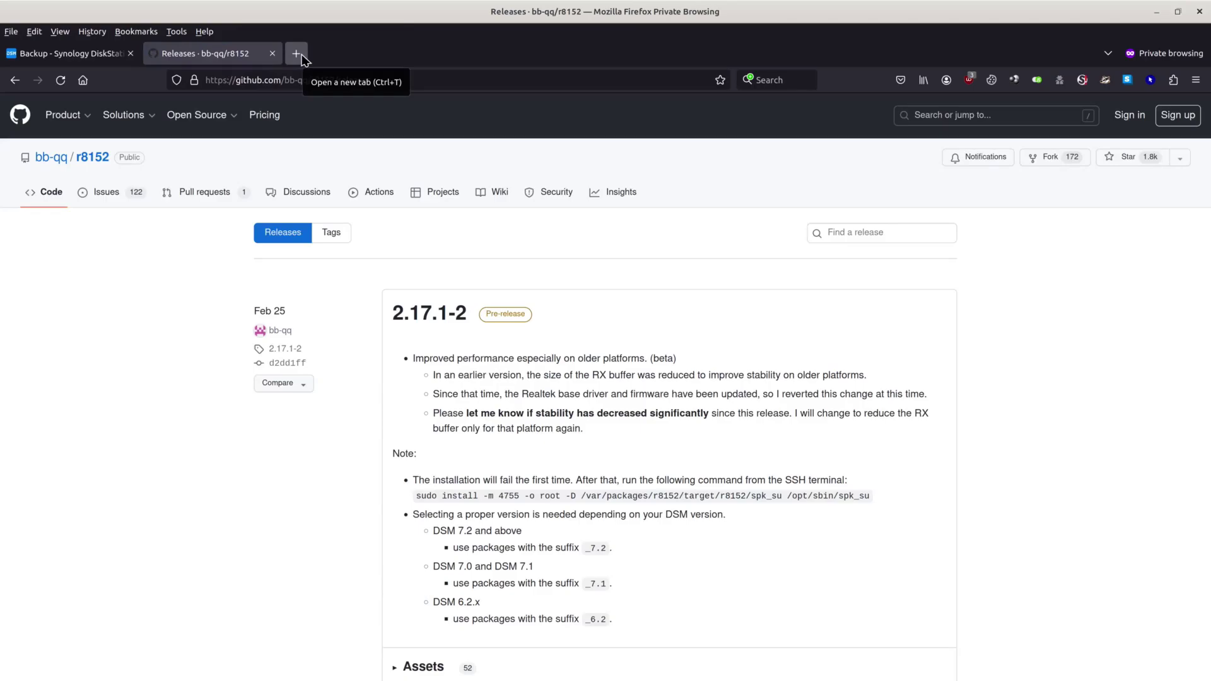
pyautogui.click(297, 54)
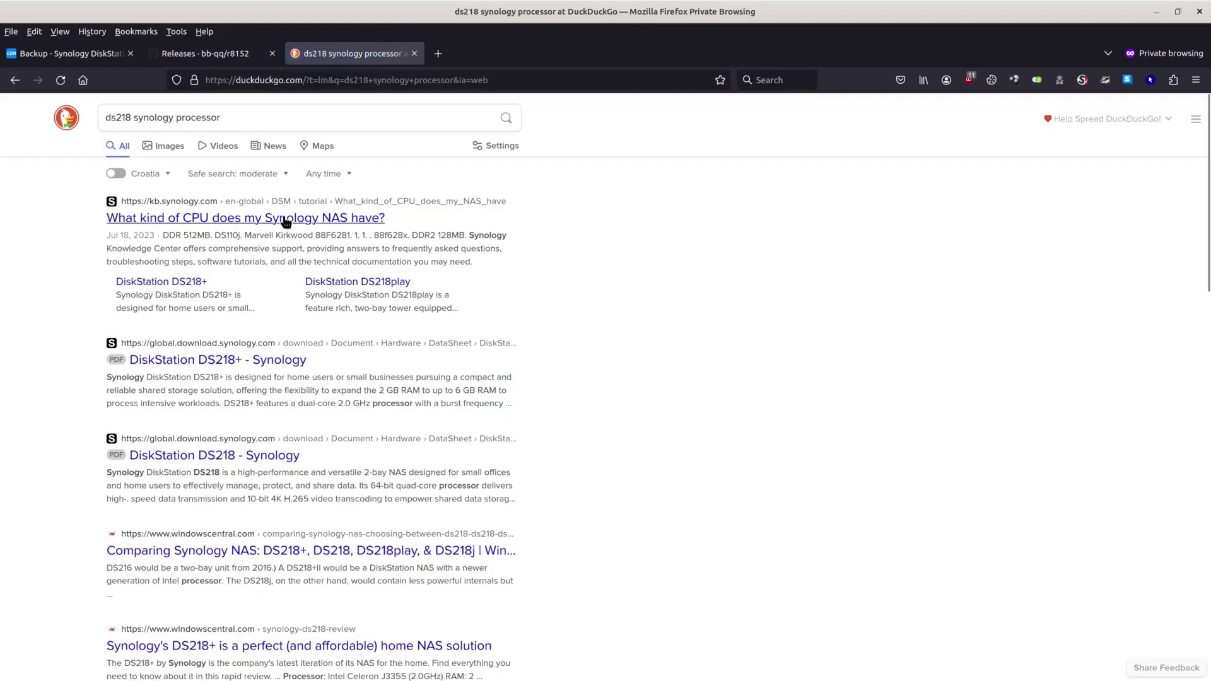
# Step: Find the DS218 row in Synology's CPU article and select its Realtek RTD1296 model code
pyautogui.click(287, 222)
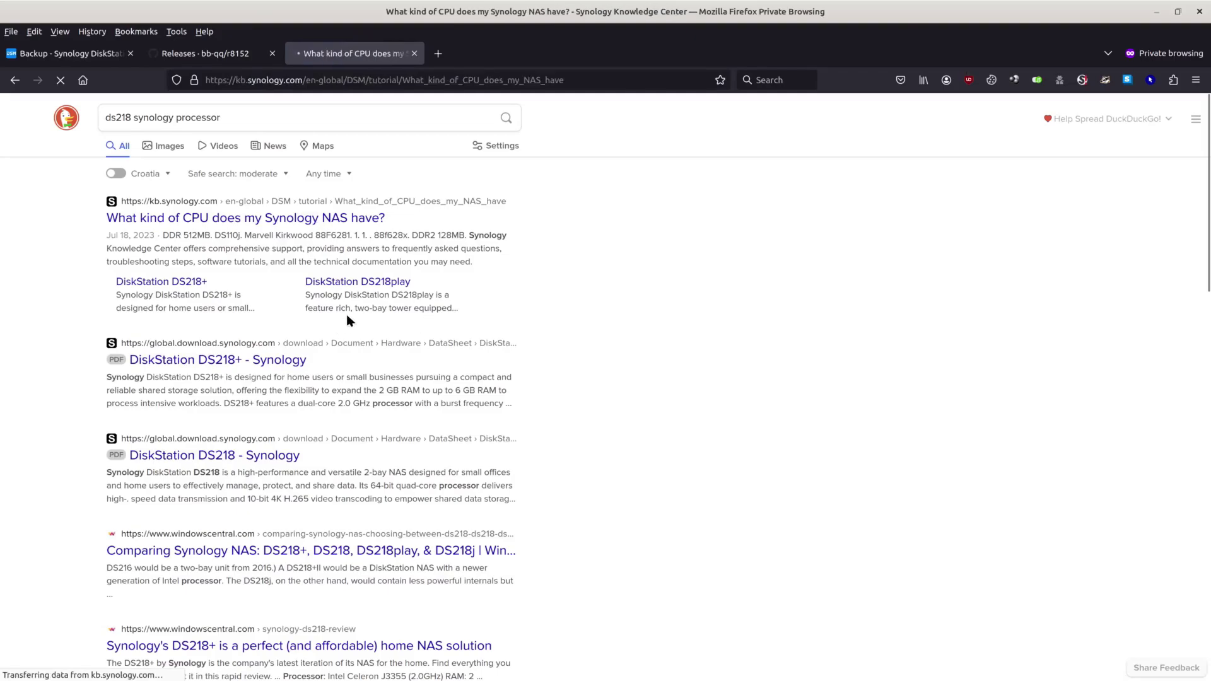
pyautogui.scroll(-3, 359, 309)
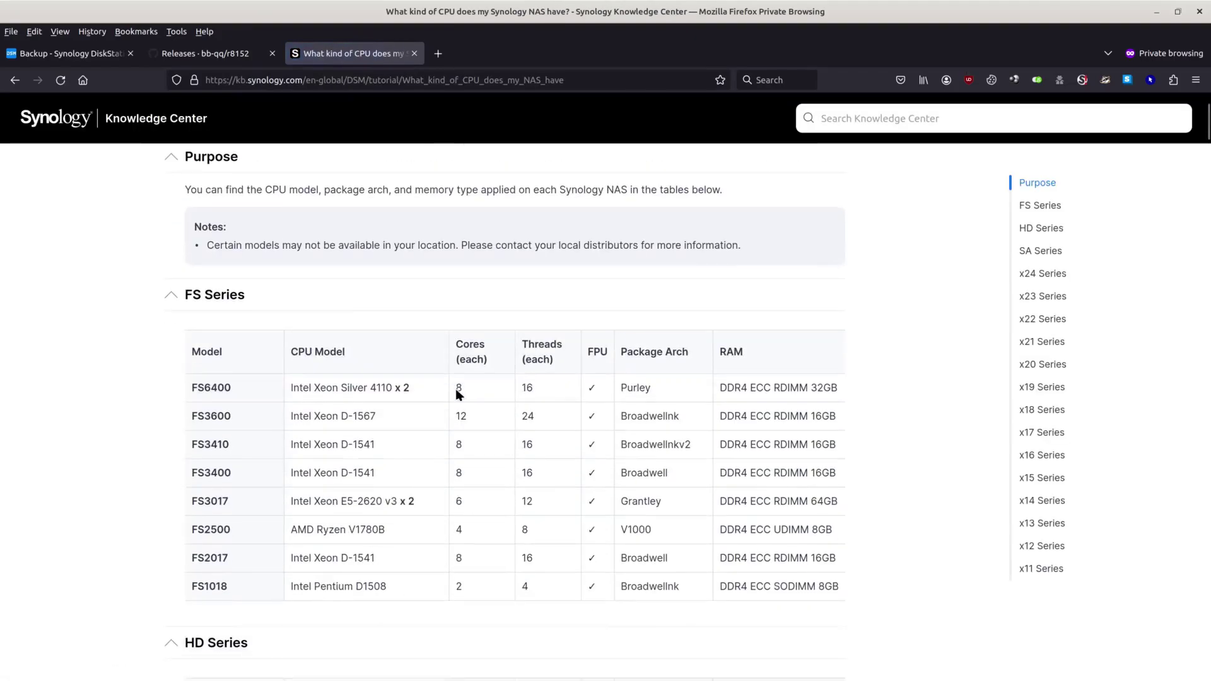
pyautogui.hotkey('ctrl', 'f')
pyautogui.write('218')
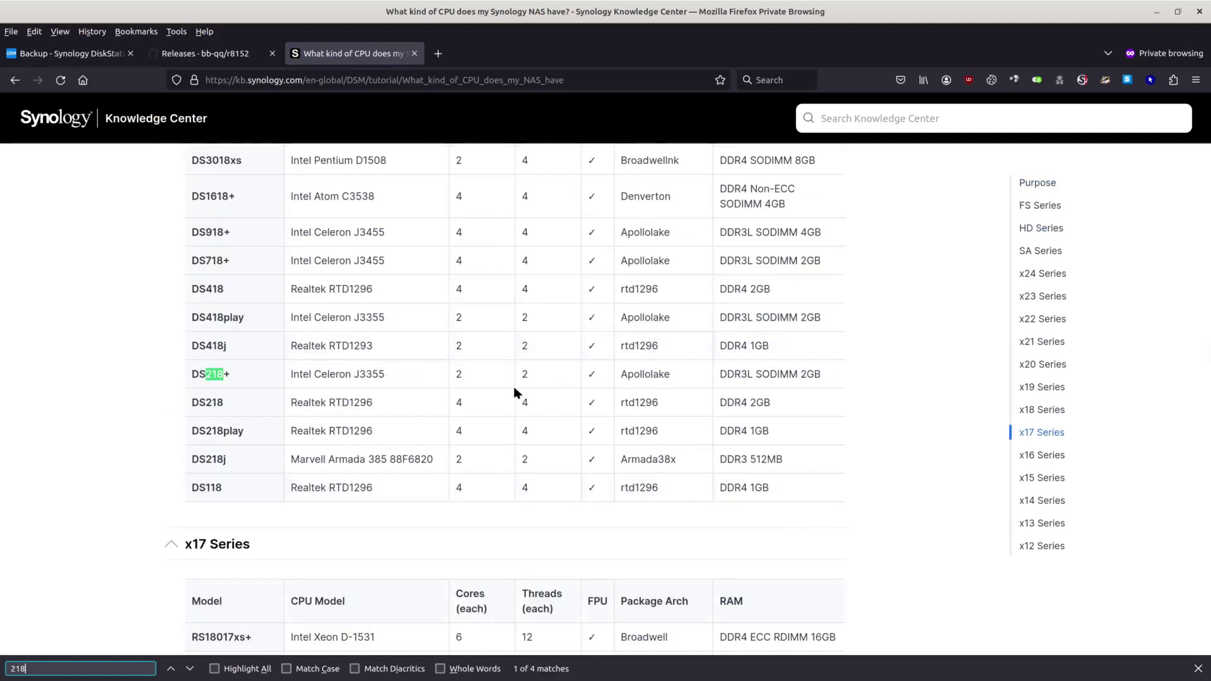
pyautogui.tripleClick(296, 402)
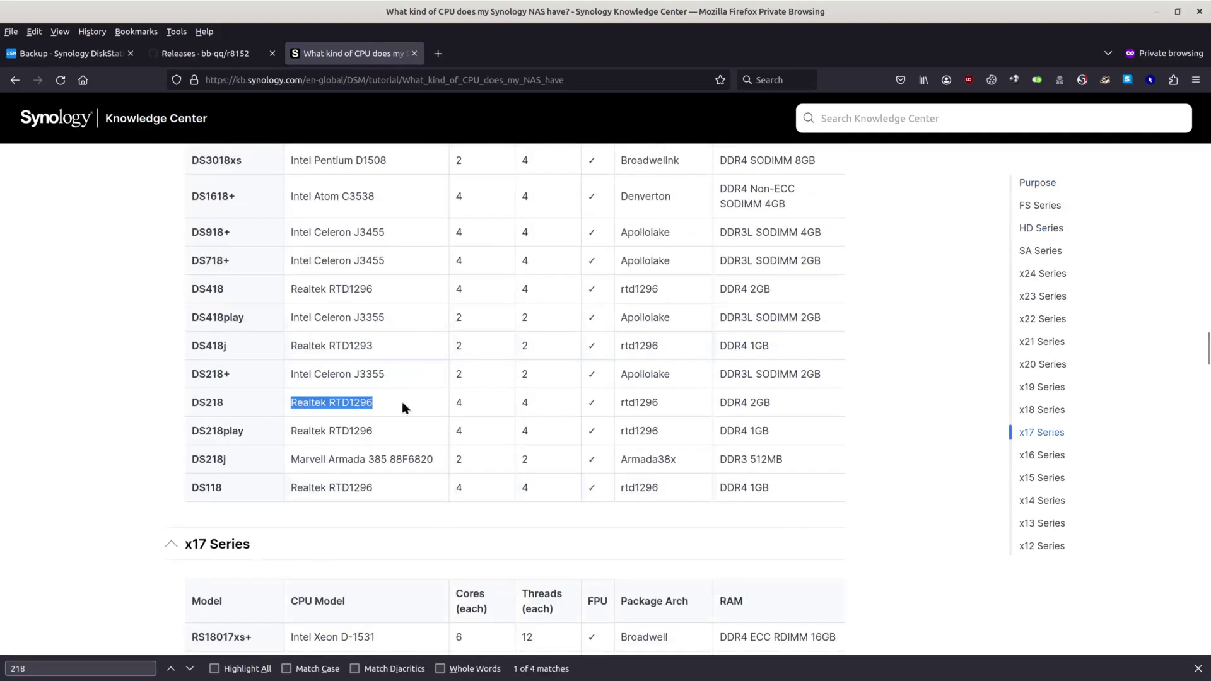
pyautogui.doubleClick(359, 405)
# Step: Download r8152-rtd1296-2.17.1-1_7.2.spk from the releases page and return to the DiskStation tab
pyautogui.click(208, 53)
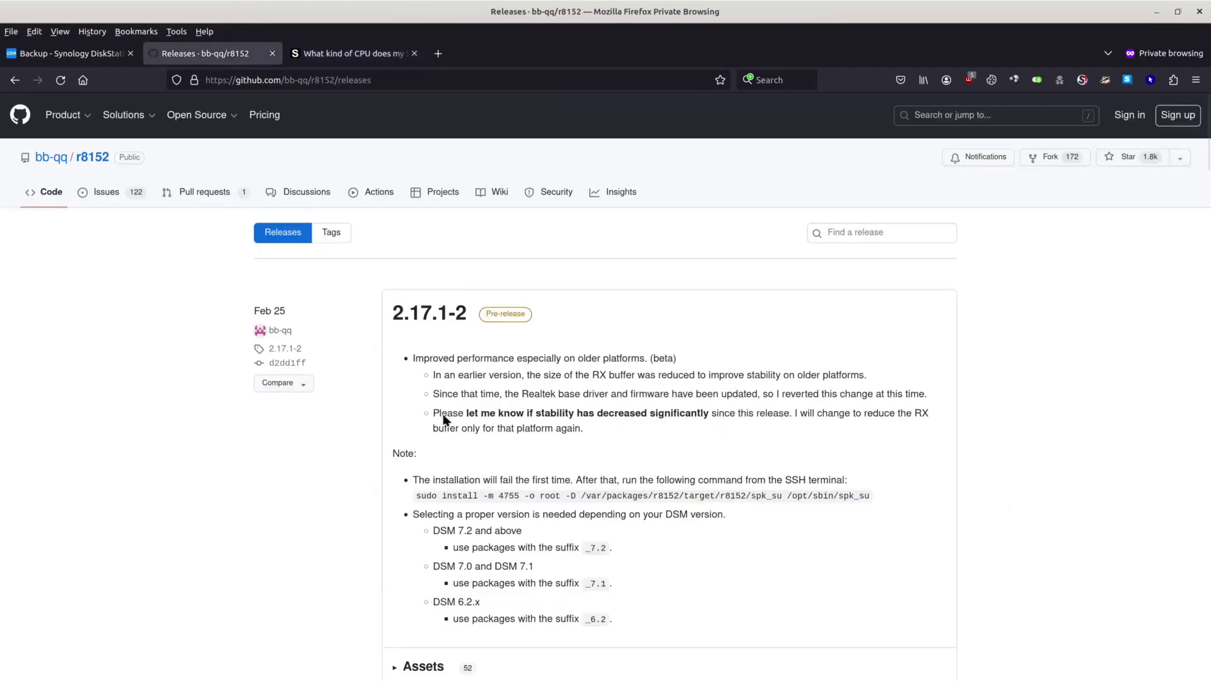
pyautogui.scroll(-6, 576, 469)
pyautogui.scroll(5, 308, 327)
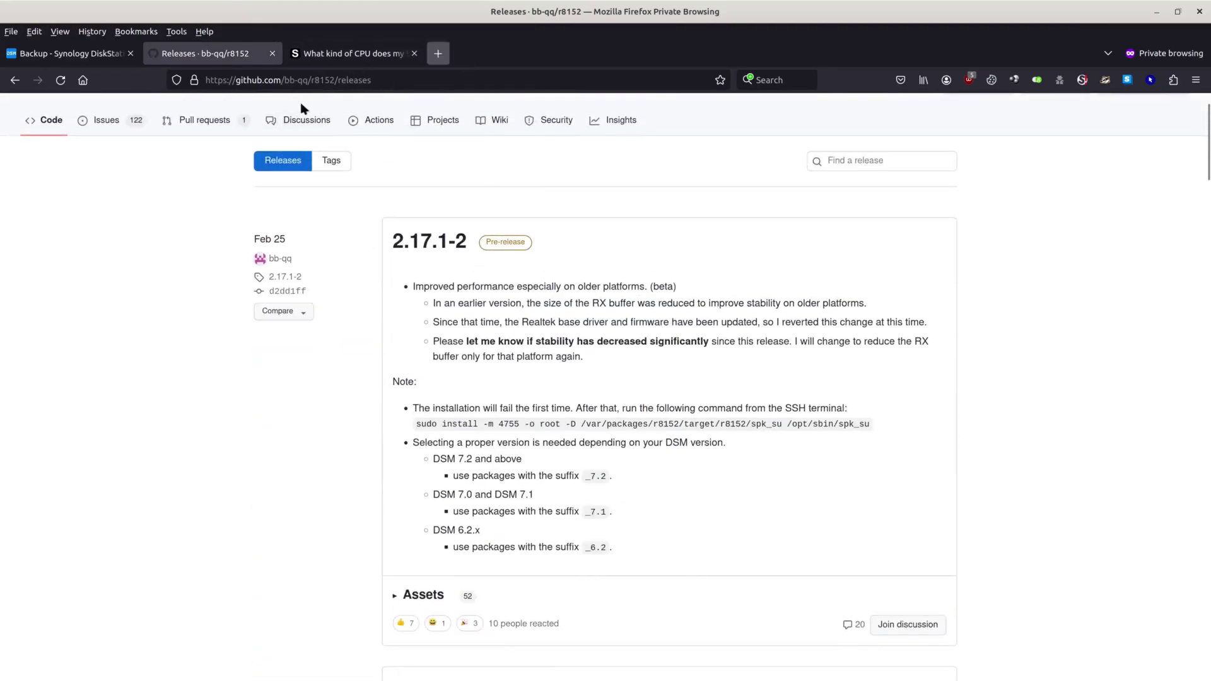
pyautogui.scroll(-11, 460, 359)
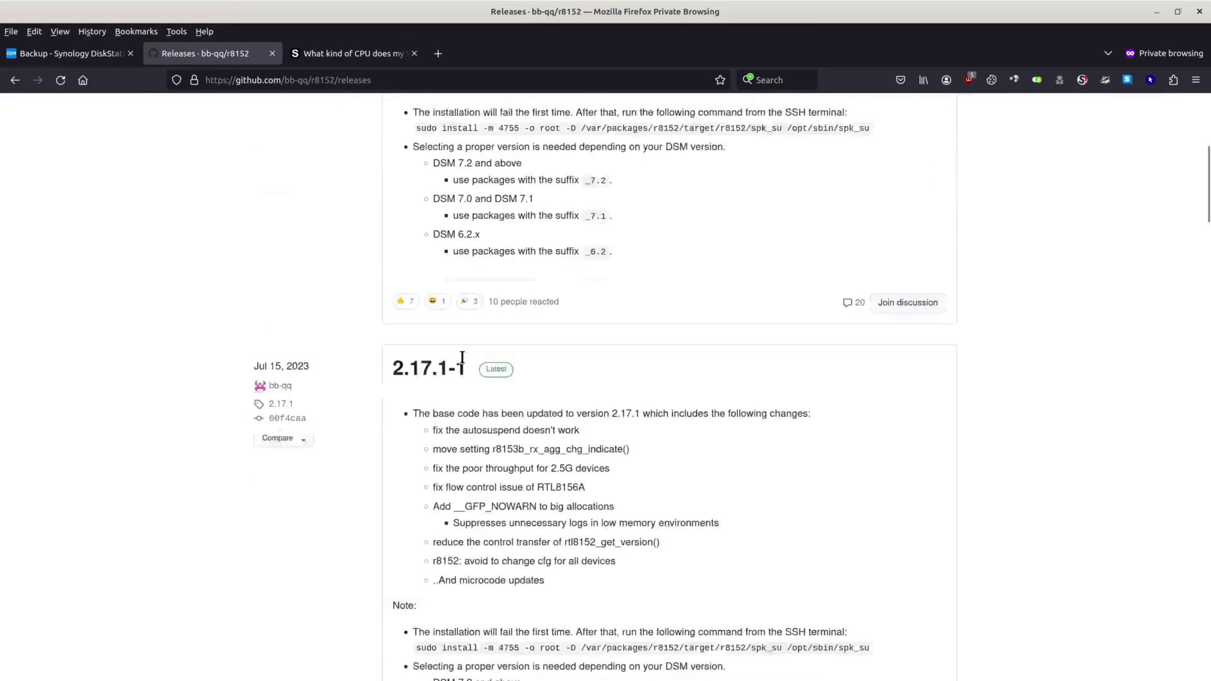
pyautogui.scroll(-2, 346, 249)
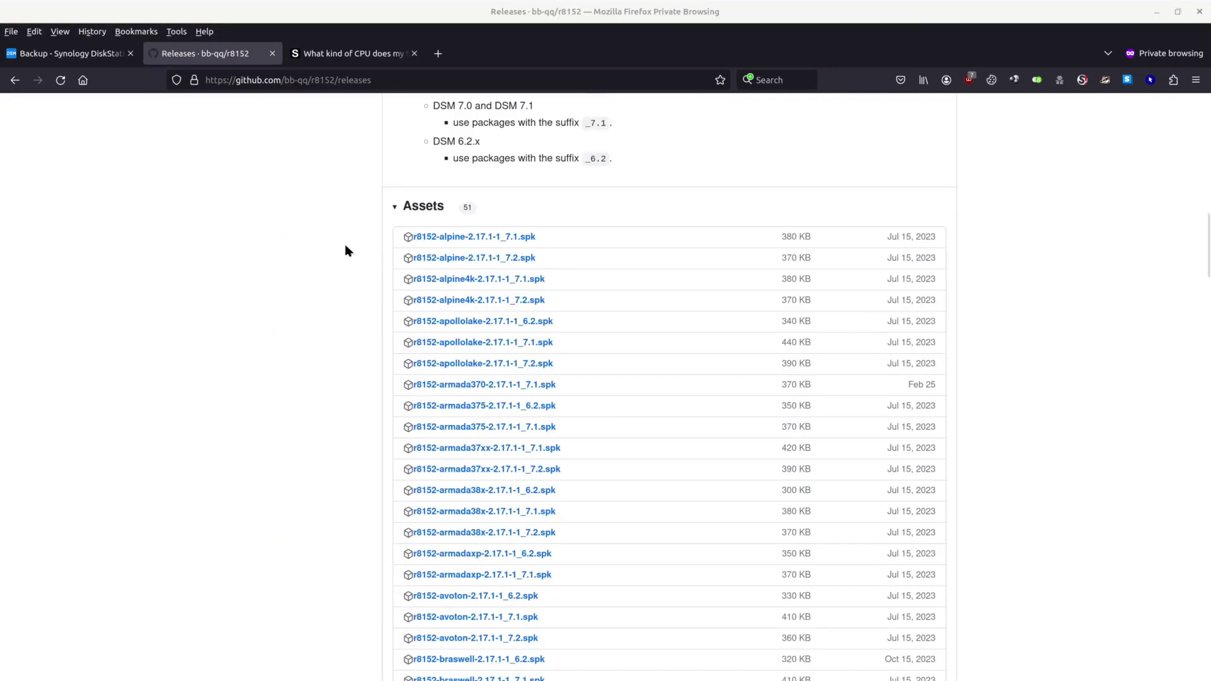
pyautogui.scroll(-3, 380, 328)
pyautogui.scroll(-8, 391, 329)
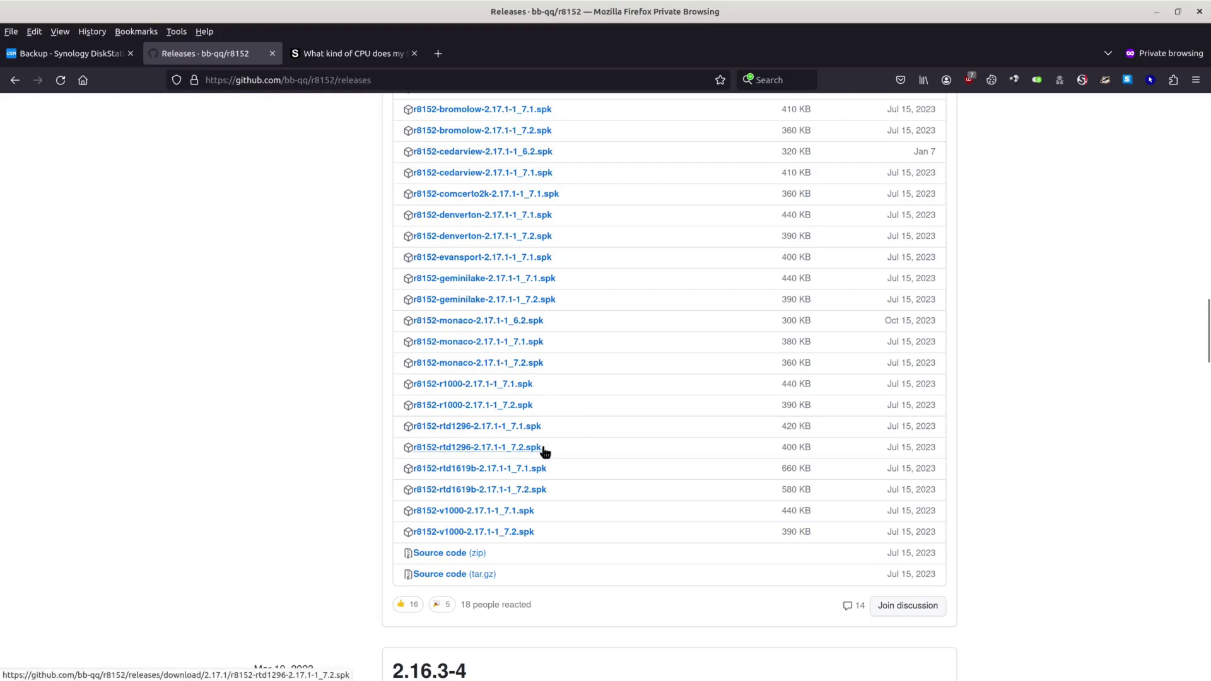
pyautogui.click(507, 452)
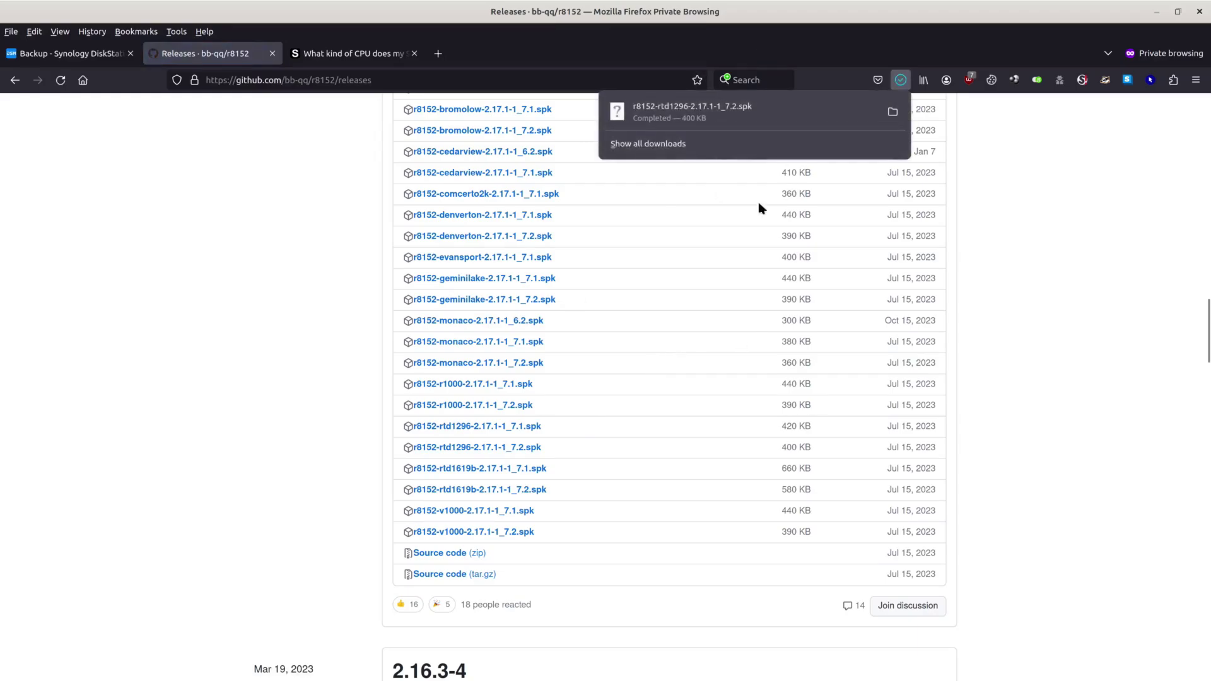
pyautogui.click(222, 315)
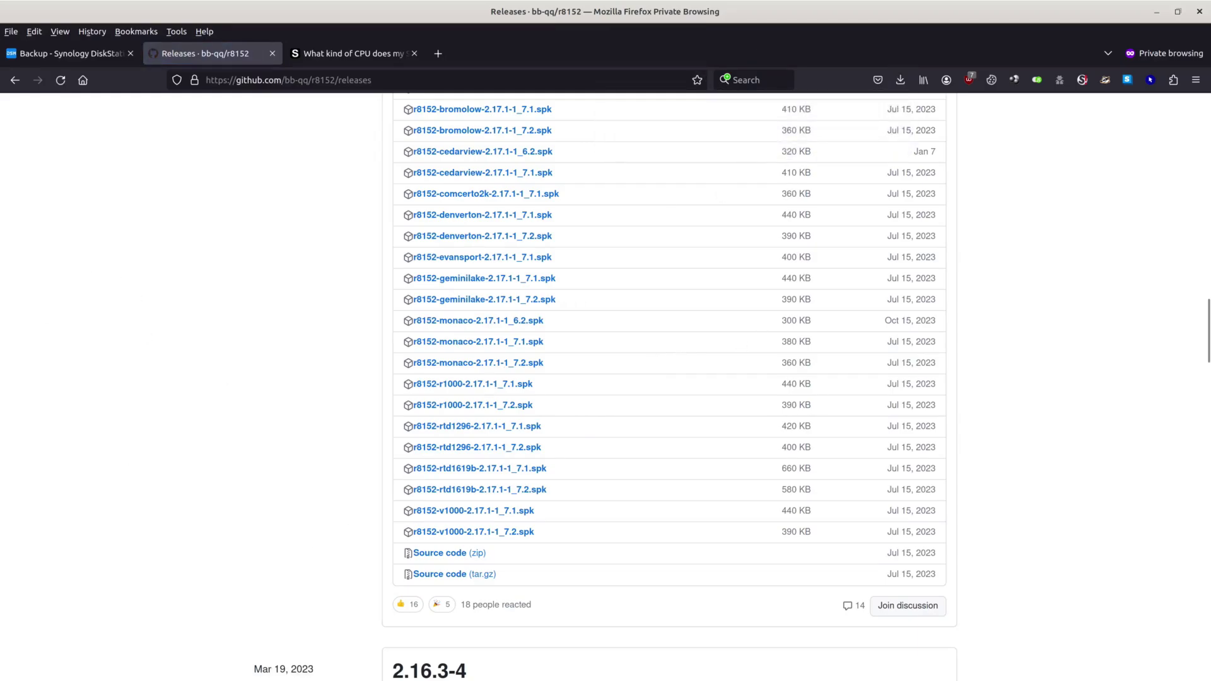
pyautogui.click(59, 53)
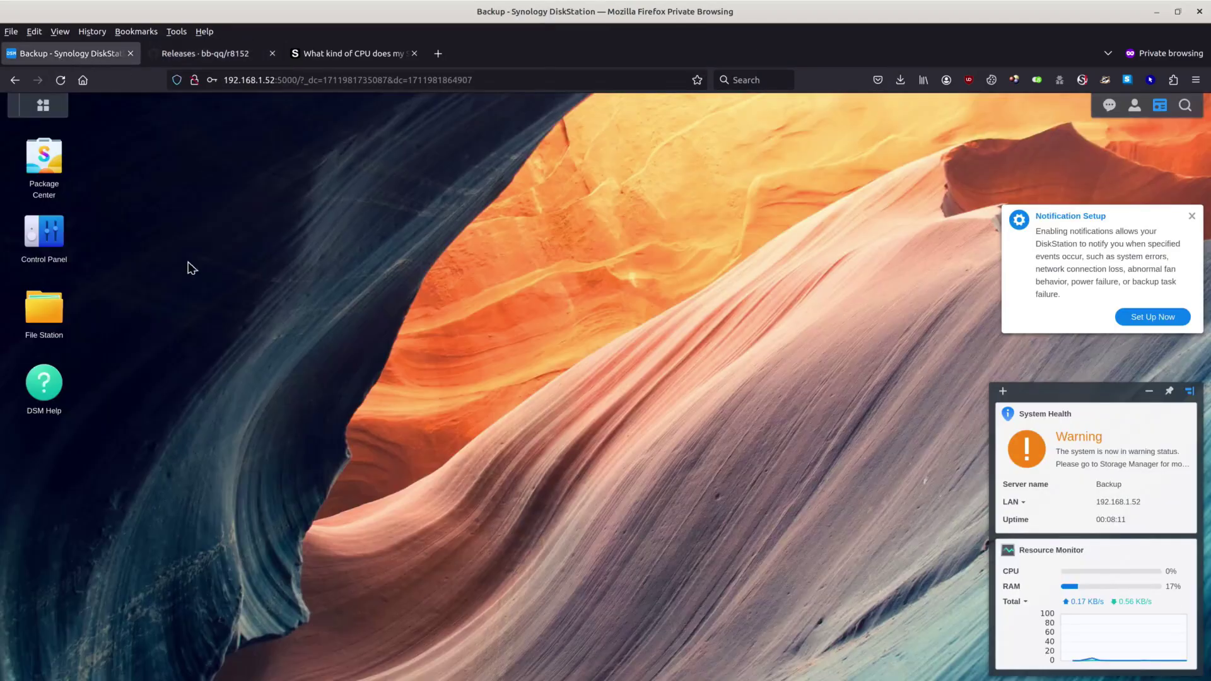
# Step: Enable SSH service on port 22 under Control Panel > Terminal & SNMP and apply it
pyautogui.click(59, 229)
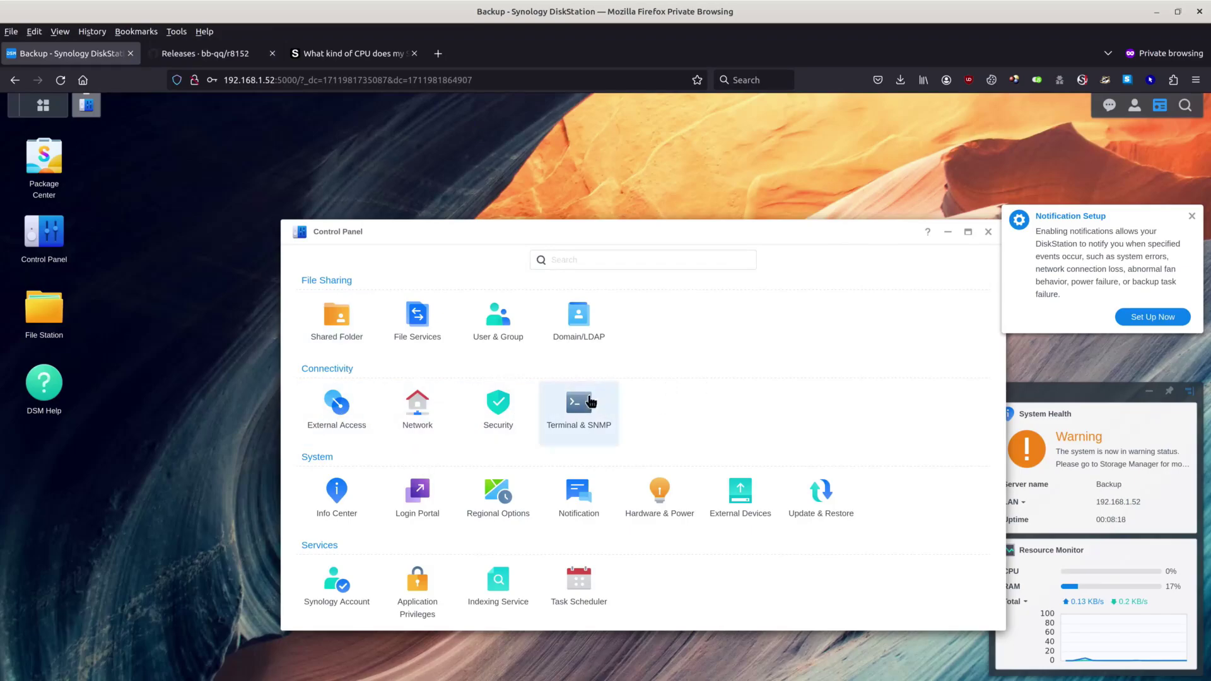
pyautogui.click(575, 416)
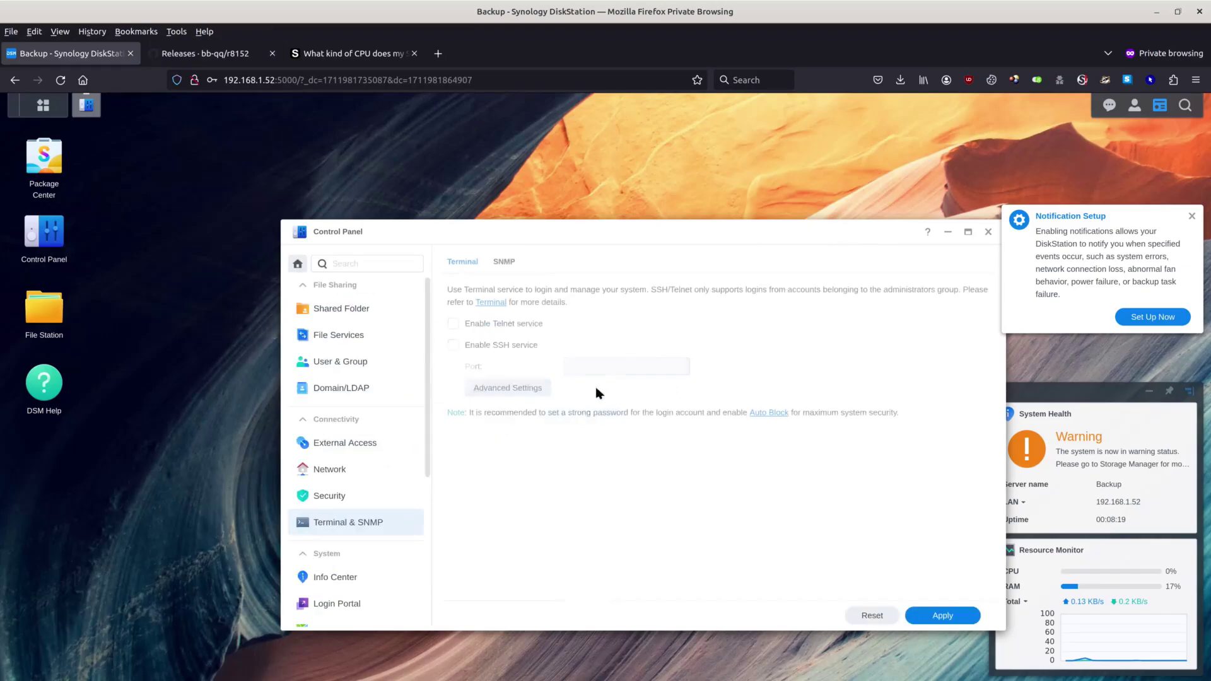
pyautogui.click(453, 345)
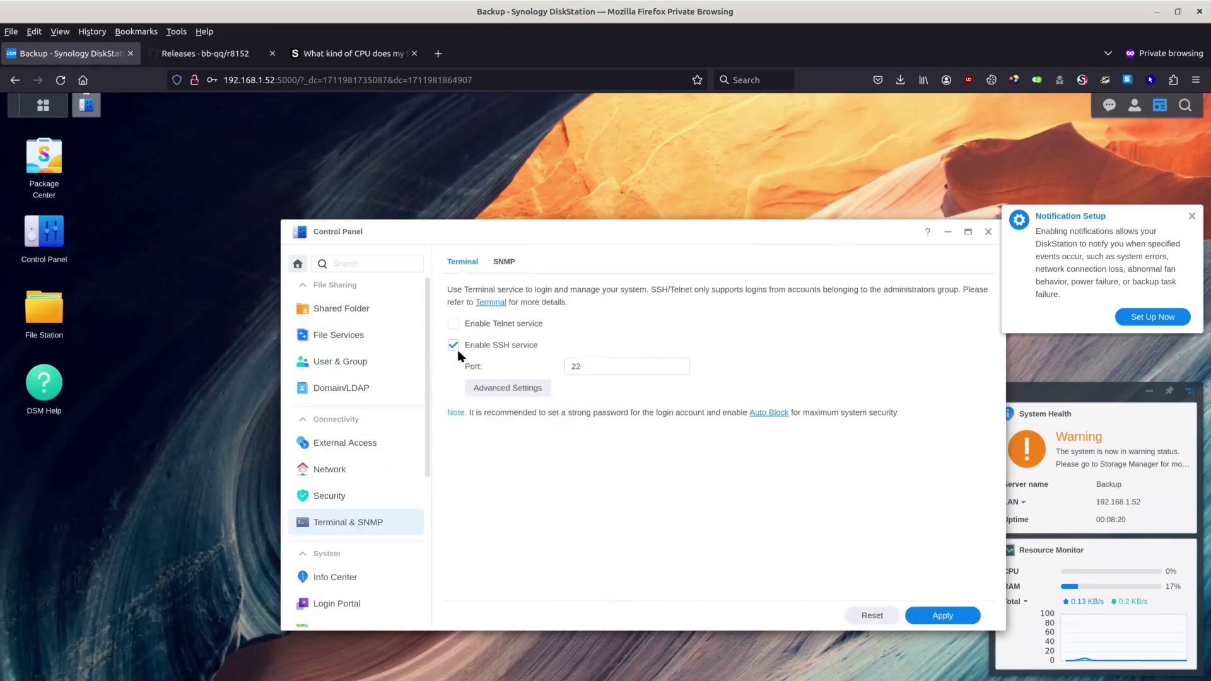
pyautogui.click(949, 614)
pyautogui.click(738, 491)
# Step: In a new terminal, run ssh as the admin user to 192.168.1.52 and accept the host key
pyautogui.hotkey('ctrl', 'alt', 't')
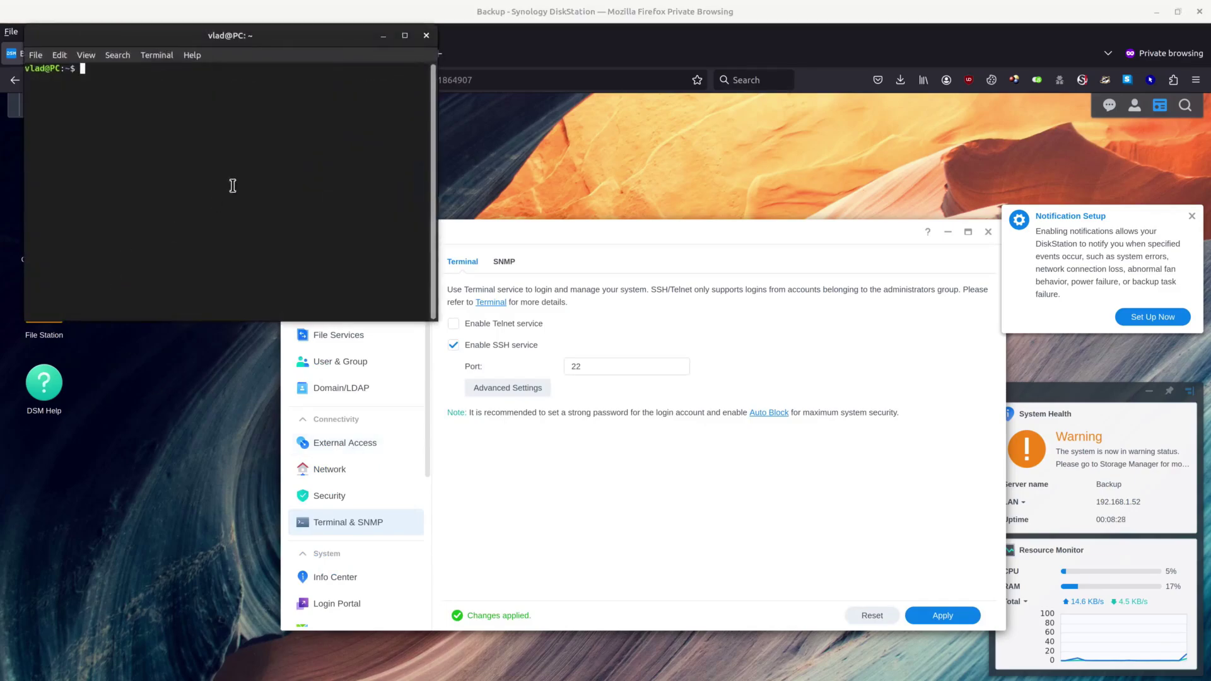
pyautogui.moveTo(183, 35); pyautogui.dragTo(248, 230)
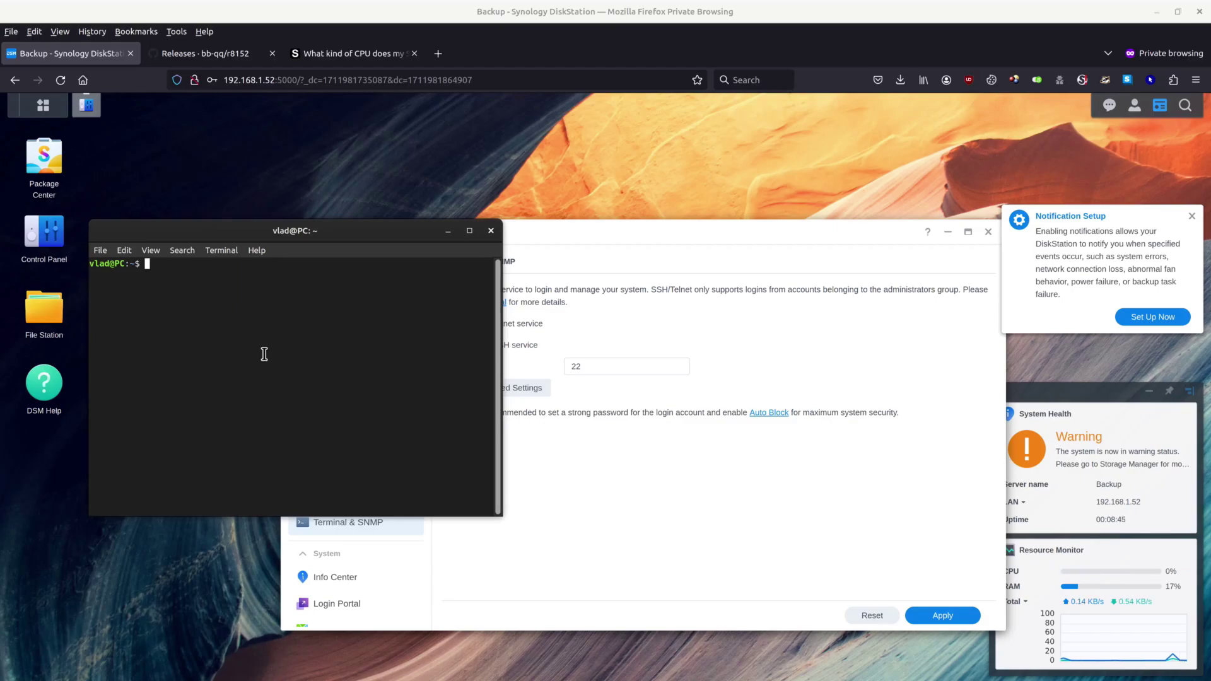
pyautogui.write('puzzyz')
pyautogui.press('BackSpace')
pyautogui.press('BackSpace')
pyautogui.write('uu')
pyautogui.press('BackSpace')
pyautogui.press('BackSpace')
pyautogui.press('BackSpace')
pyautogui.press('BackSpace')
pyautogui.write('ssh John@192.168.1.52')
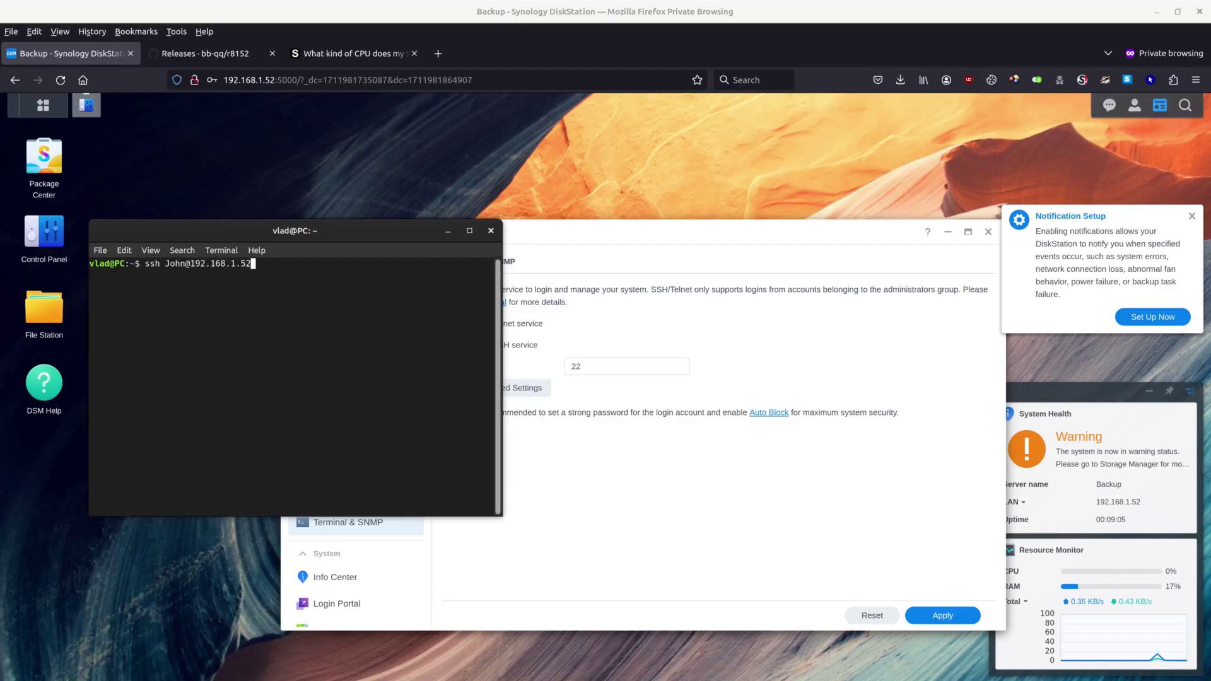
pyautogui.press('Return')
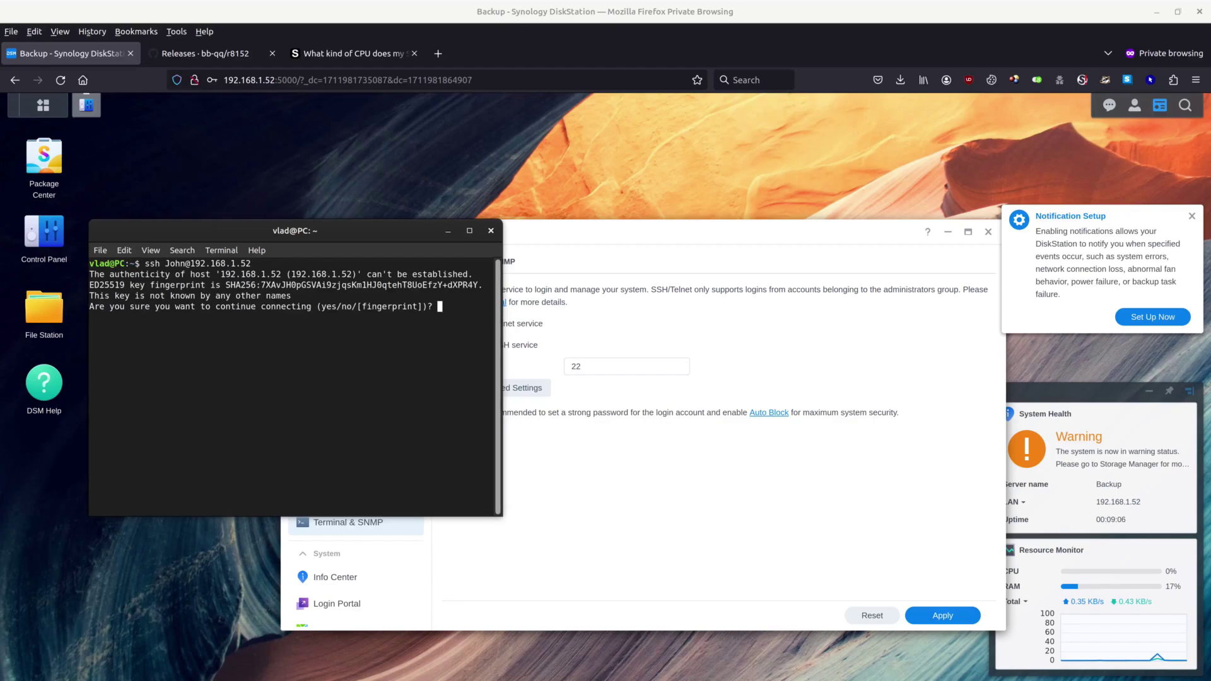
pyautogui.write('yes')
pyautogui.press('Return')
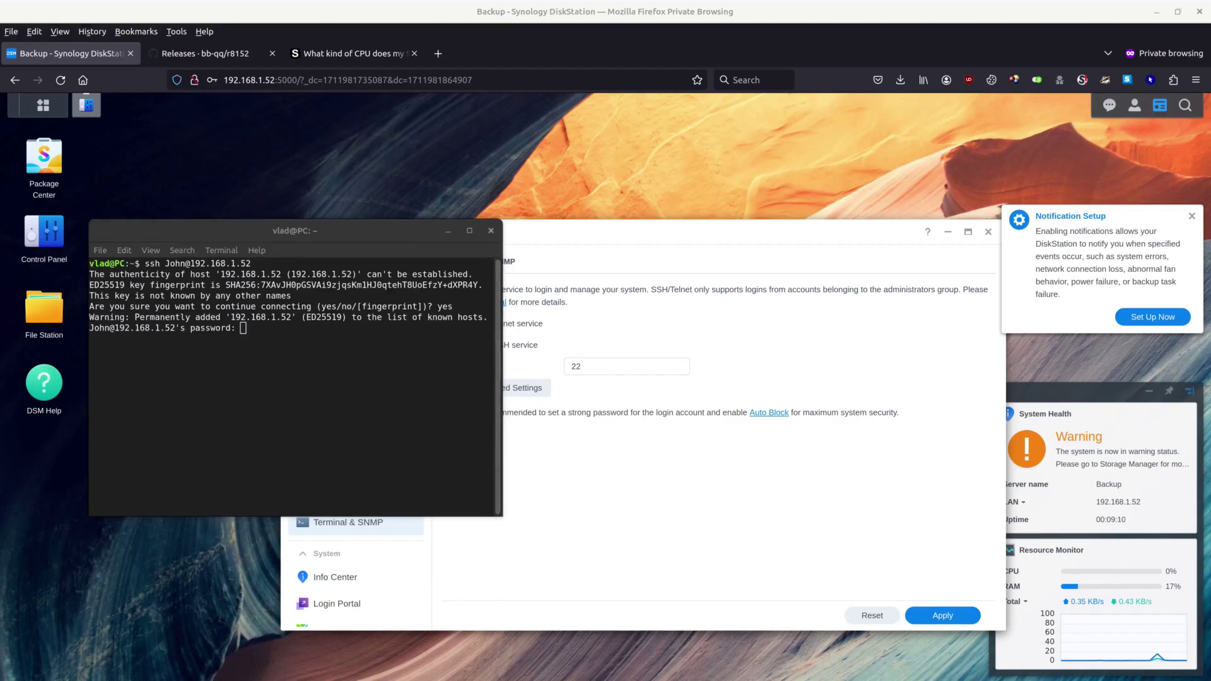
# Step: Paste the saved password to complete the SSH login, then bring Firefox back to front
pyautogui.click(245, 353)
pyautogui.rightClick(257, 344)
pyautogui.click(288, 415)
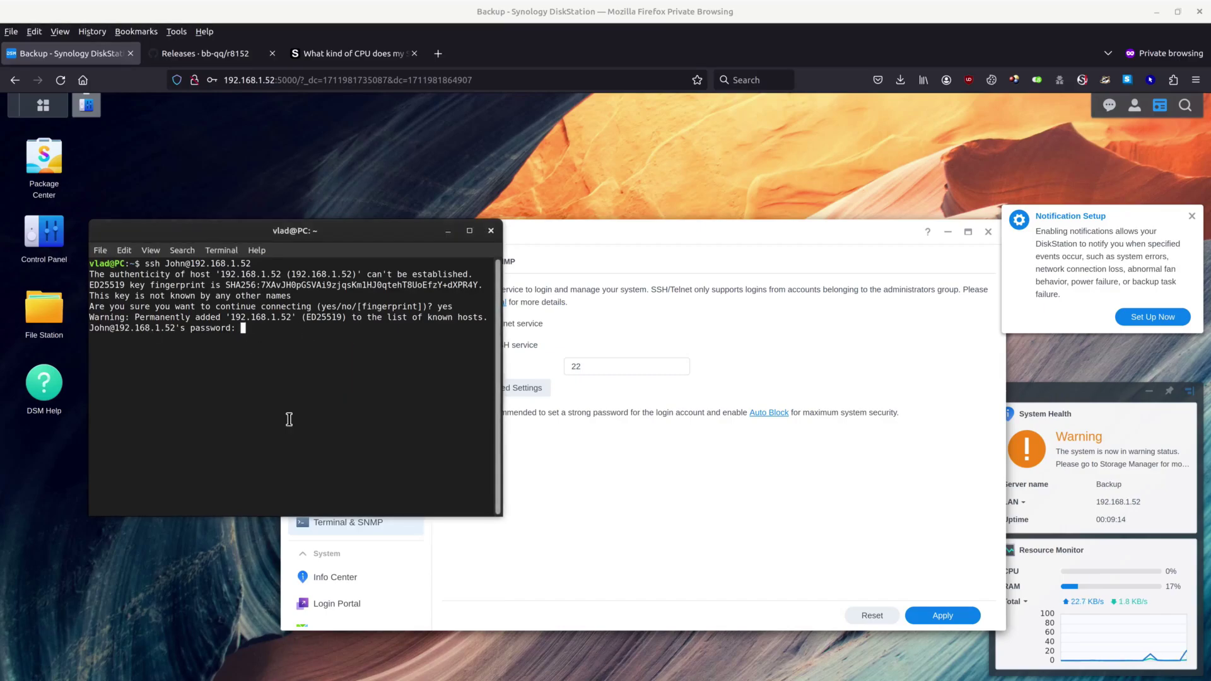
pyautogui.press('Return')
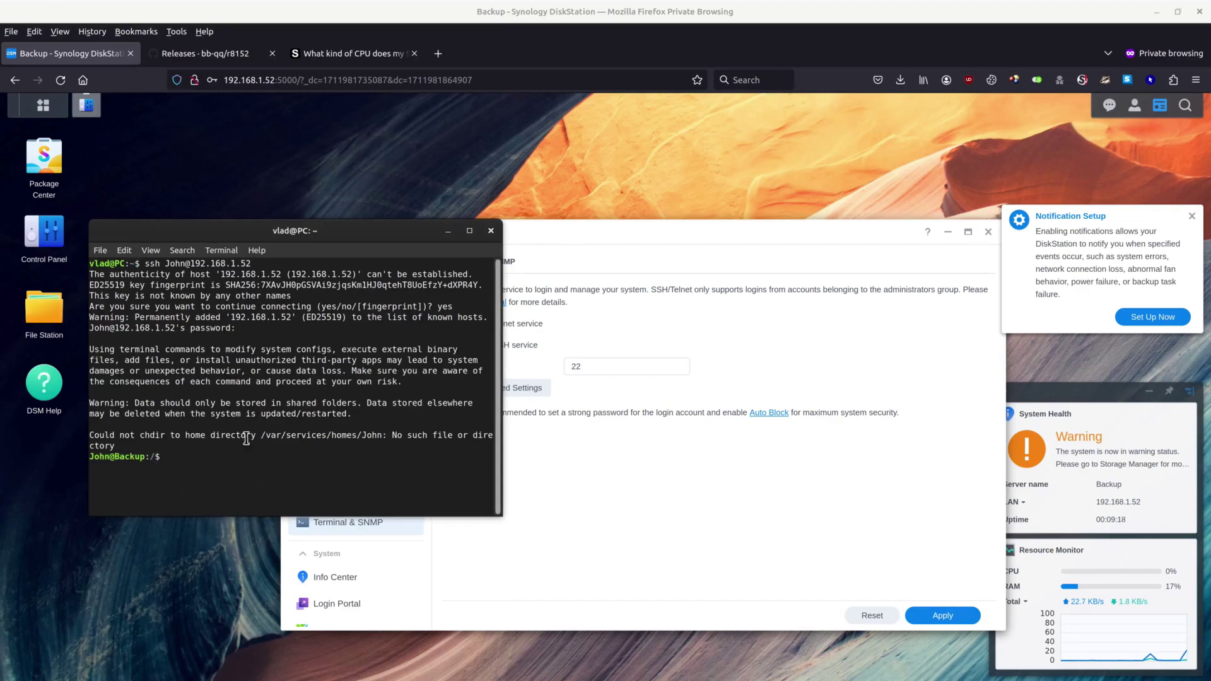
pyautogui.click(593, 220)
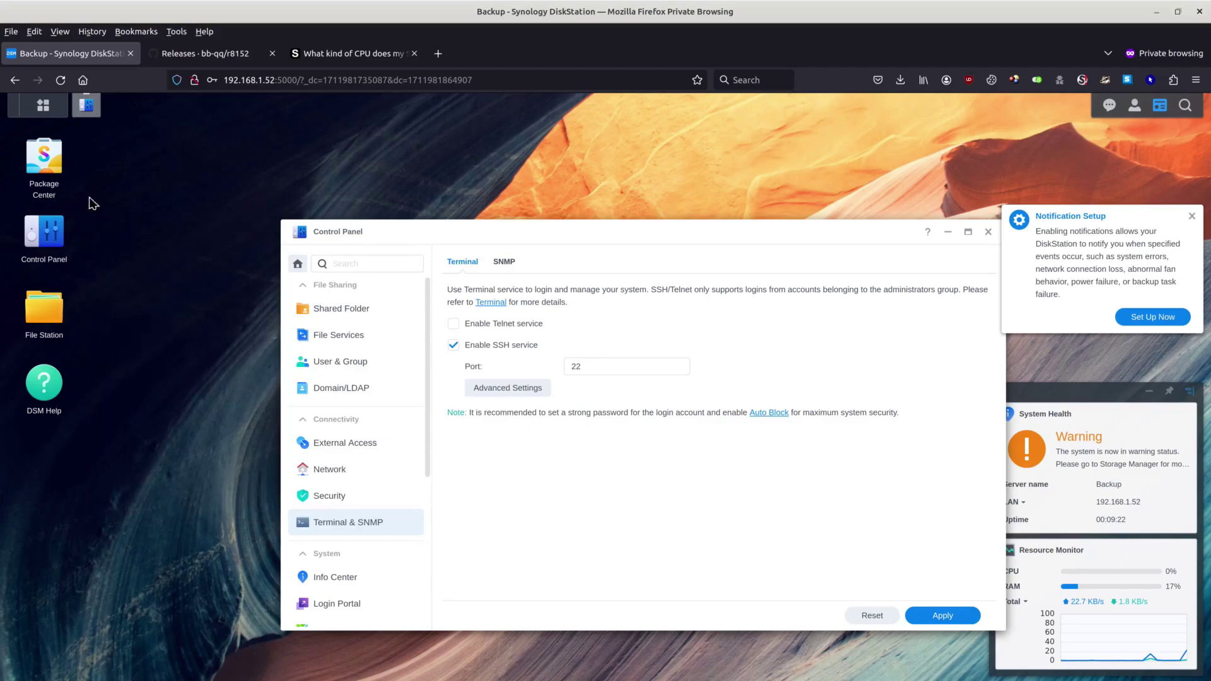
# Step: Open Package Center and accept its Terms of Service
pyautogui.click(53, 169)
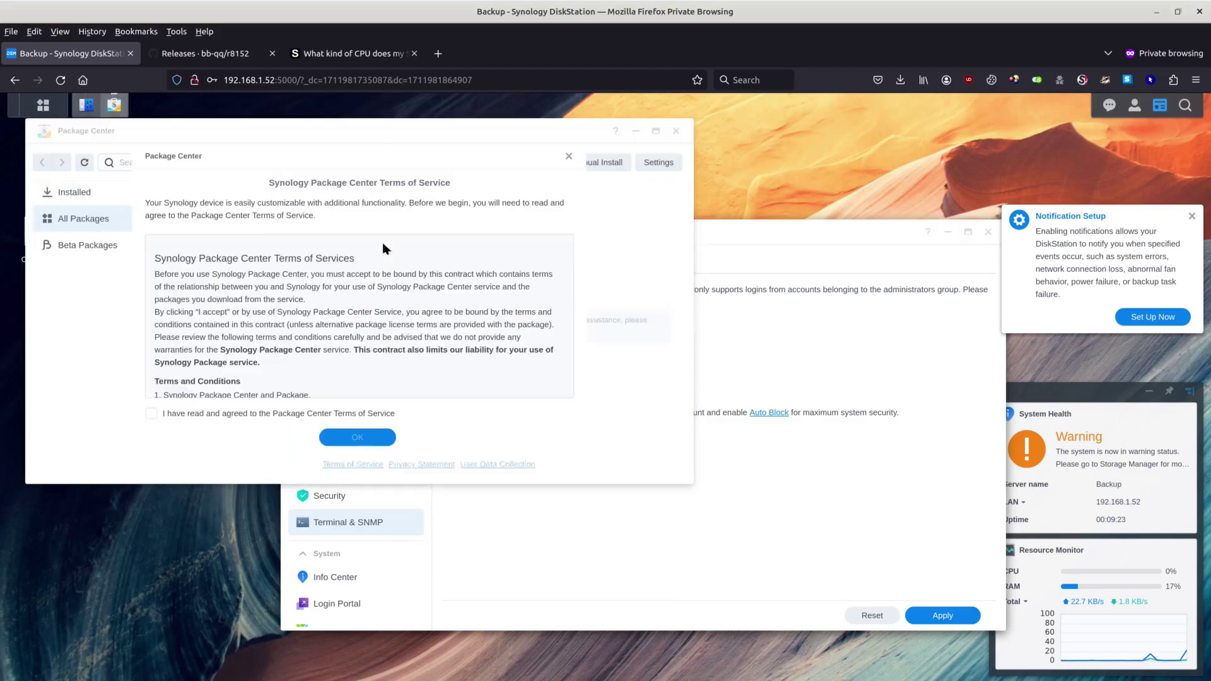
pyautogui.click(235, 417)
pyautogui.click(376, 440)
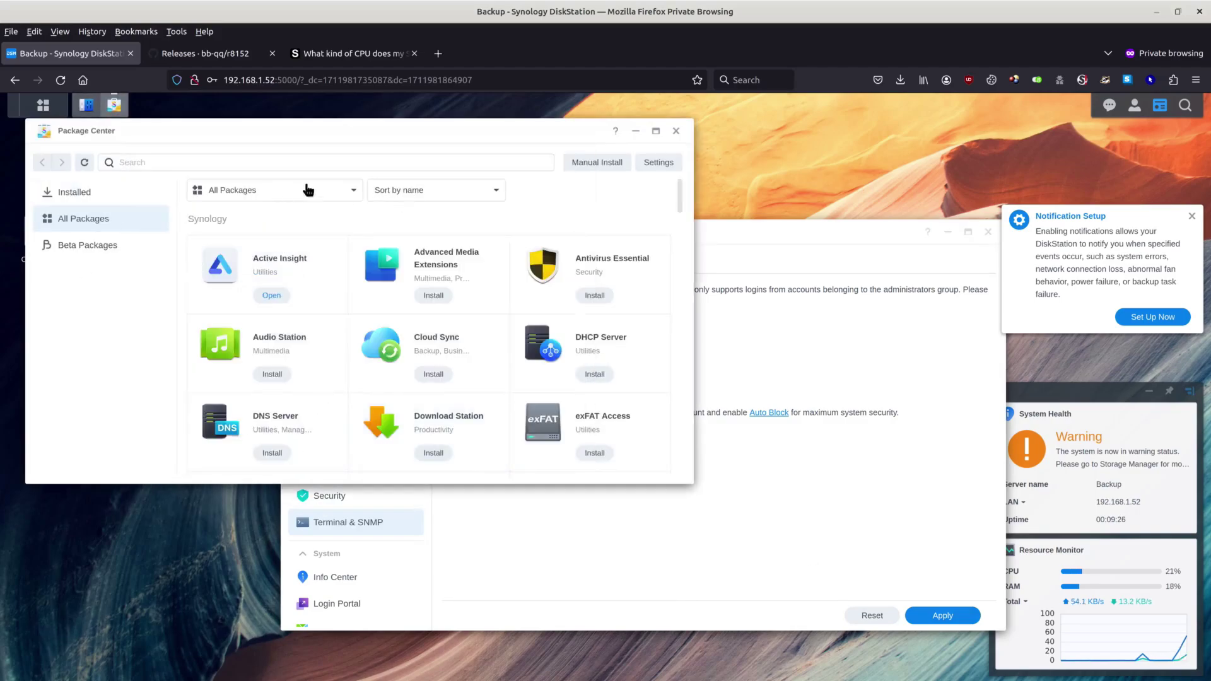
# Step: Manually upload r8152-rtd1296-2.17.1-1_7.2.spk and agree to the third-party package warning
pyautogui.click(600, 164)
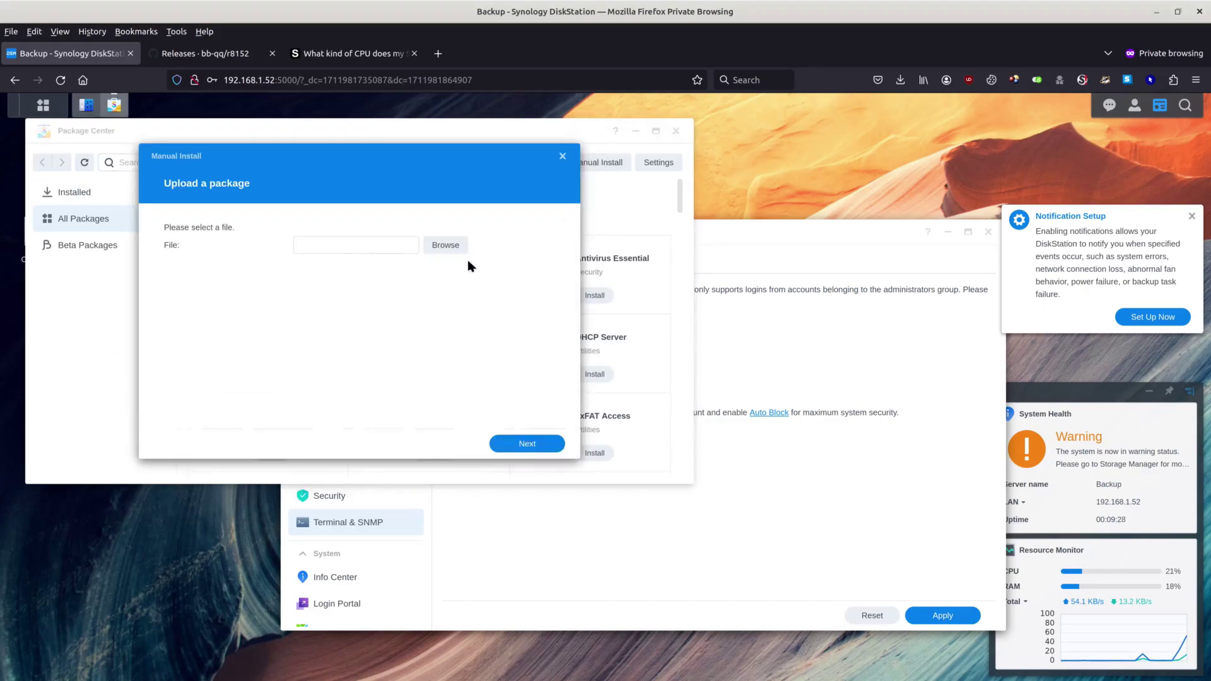
pyautogui.click(446, 247)
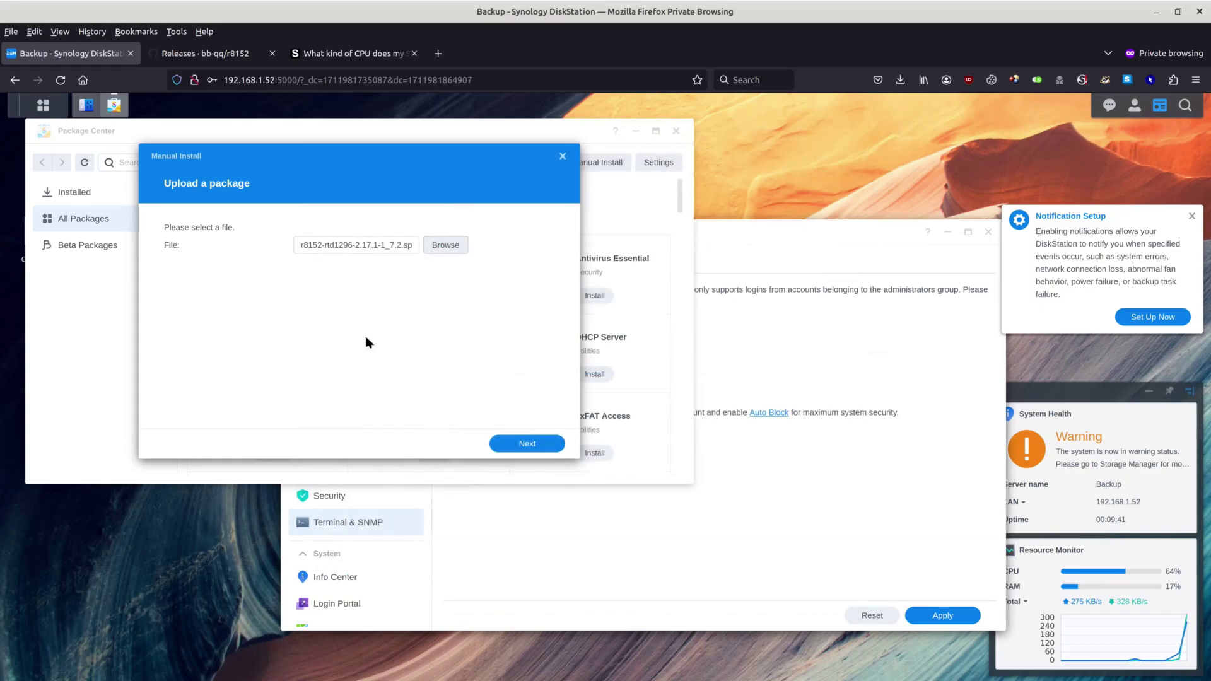
pyautogui.click(526, 444)
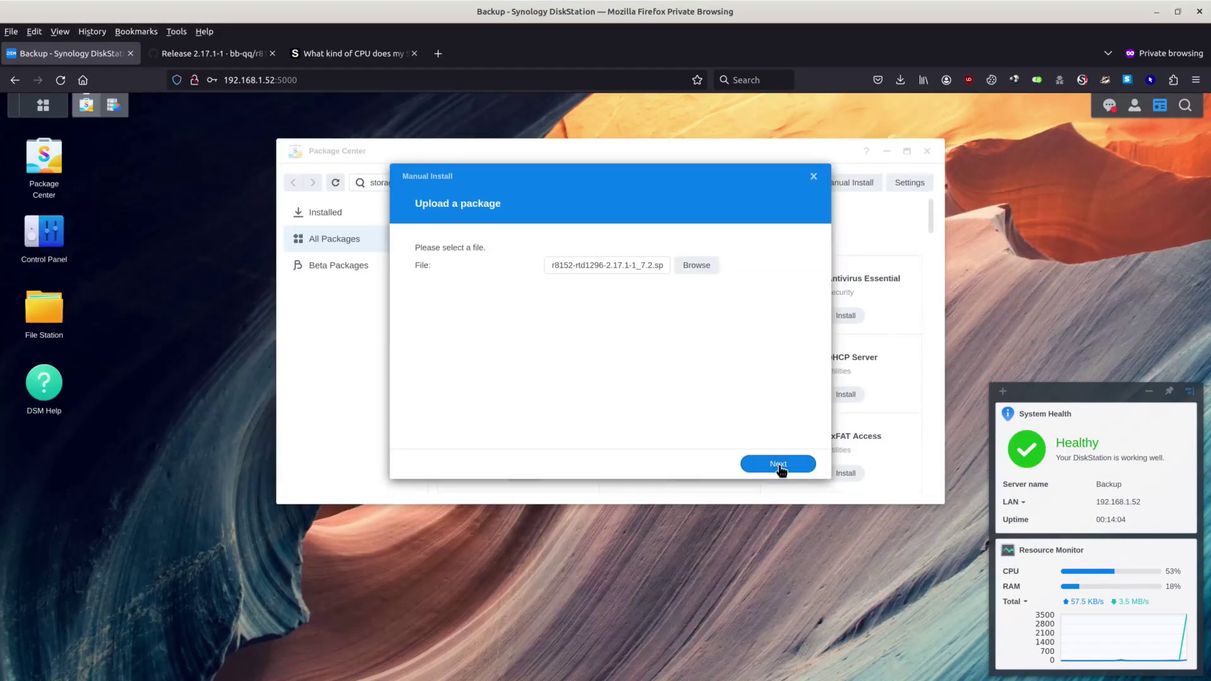
pyautogui.click(777, 465)
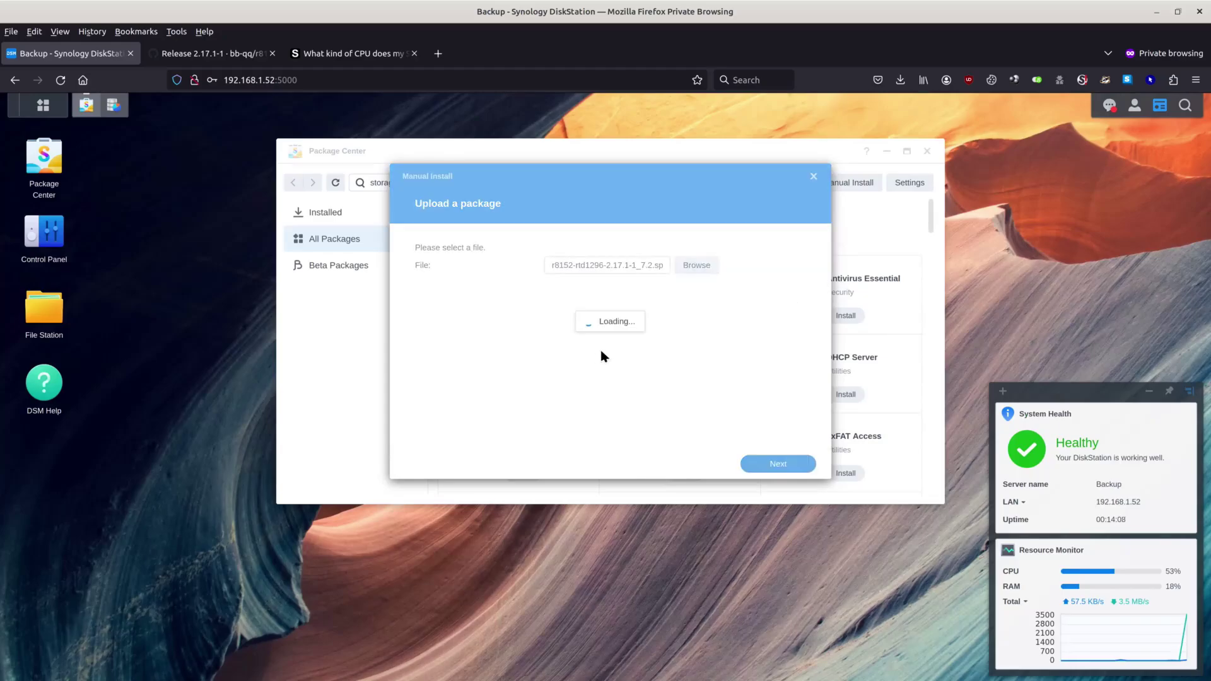
pyautogui.click(756, 357)
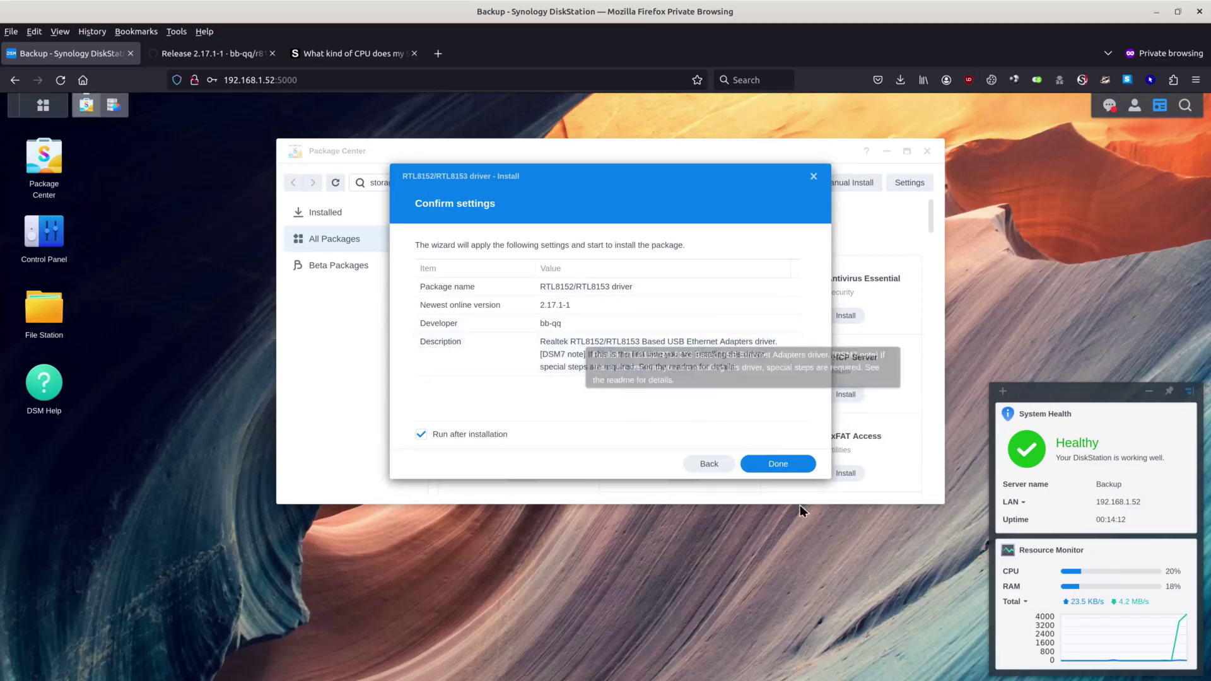
# Step: Search Control Panel for 'network' and view the Network Interface list, showing LAN on DHCP at 192.168.1.52
pyautogui.click(41, 110)
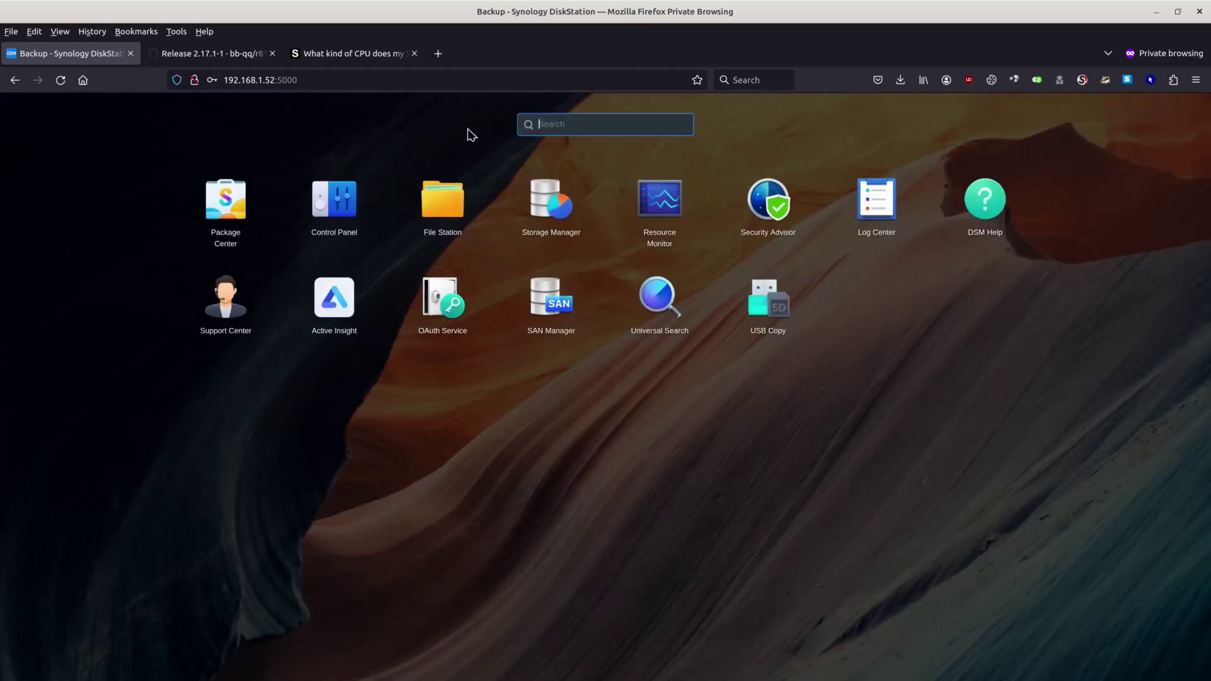
pyautogui.write('netwo')
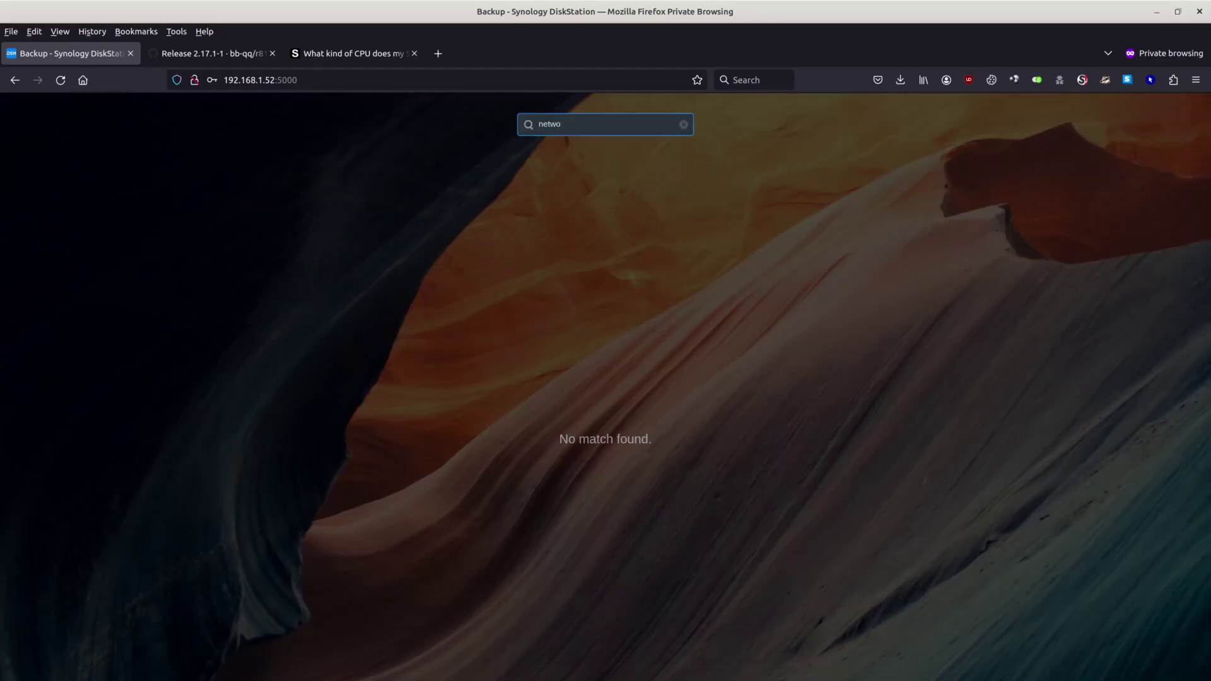
pyautogui.press('Escape')
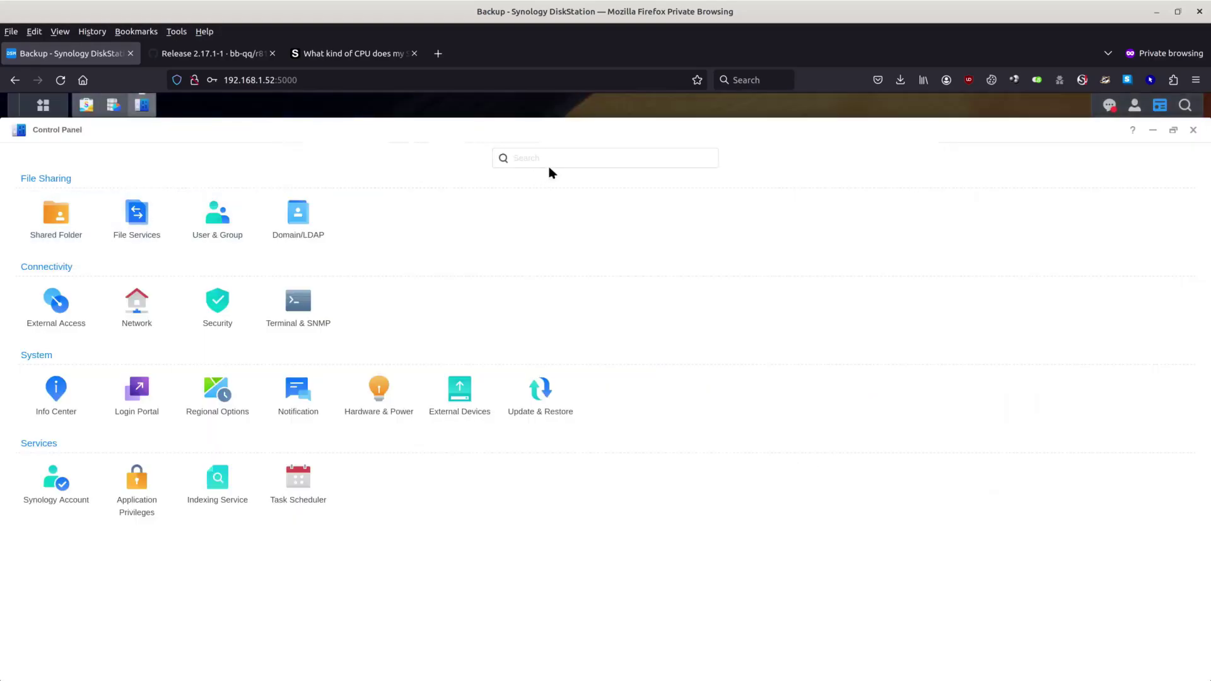
pyautogui.click(549, 166)
pyautogui.write('n')
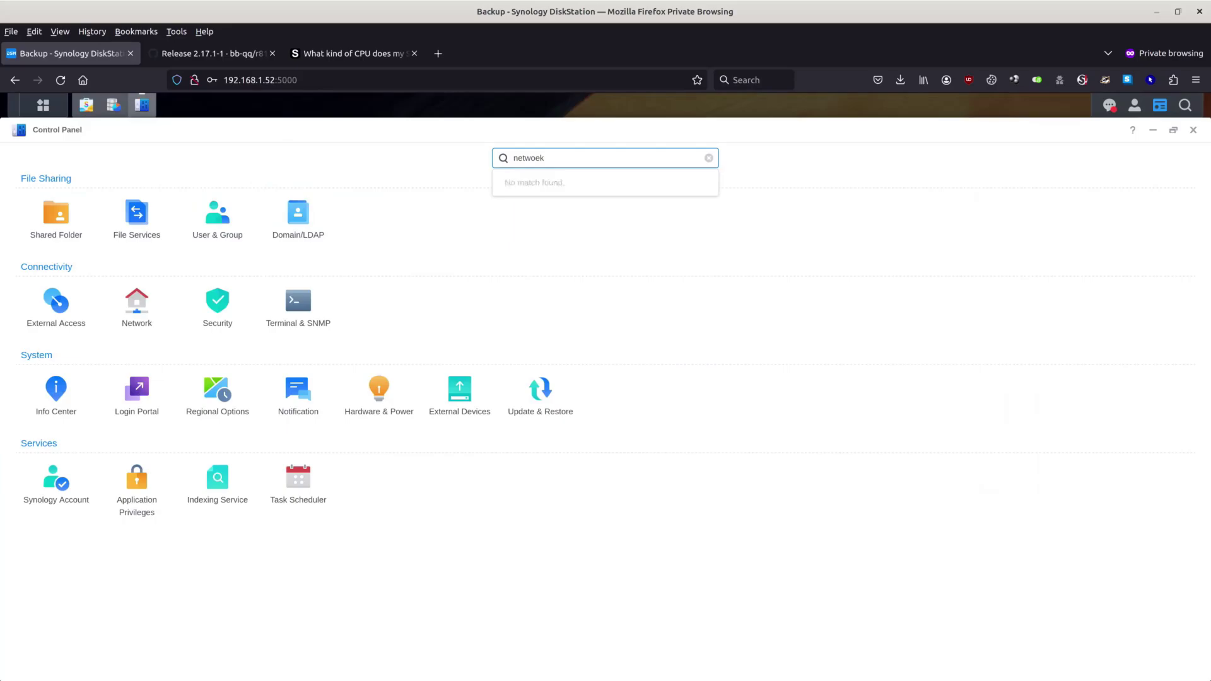
pyautogui.write('etwork')
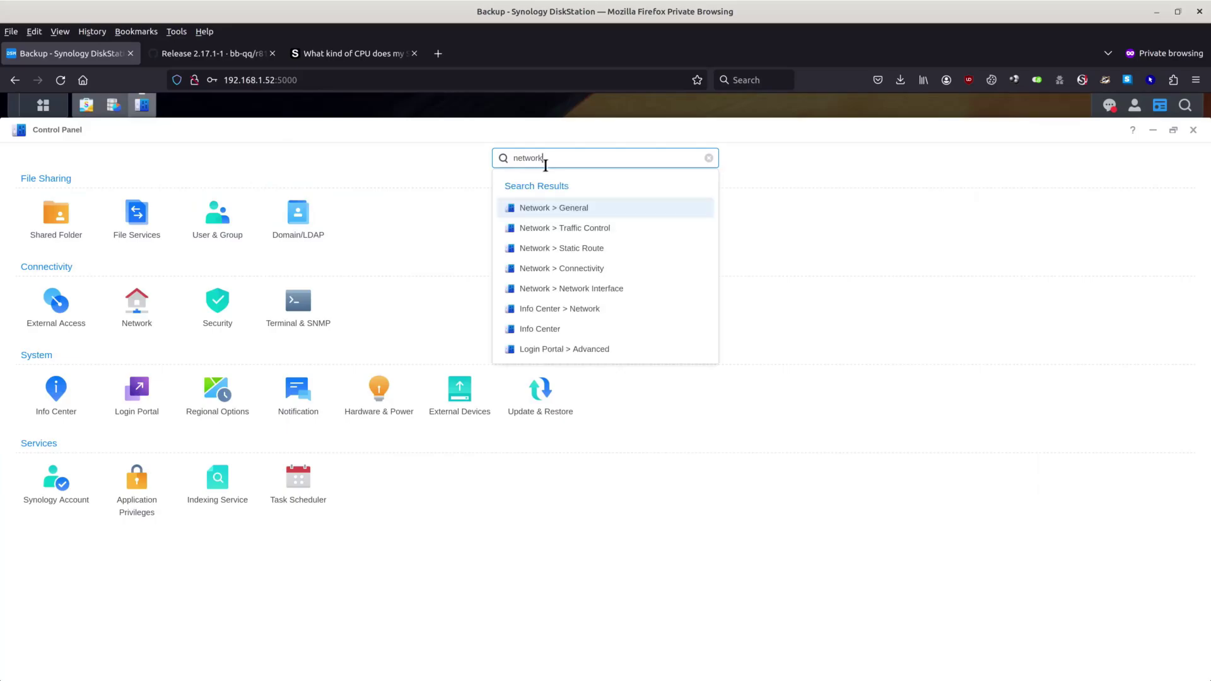
pyautogui.click(567, 211)
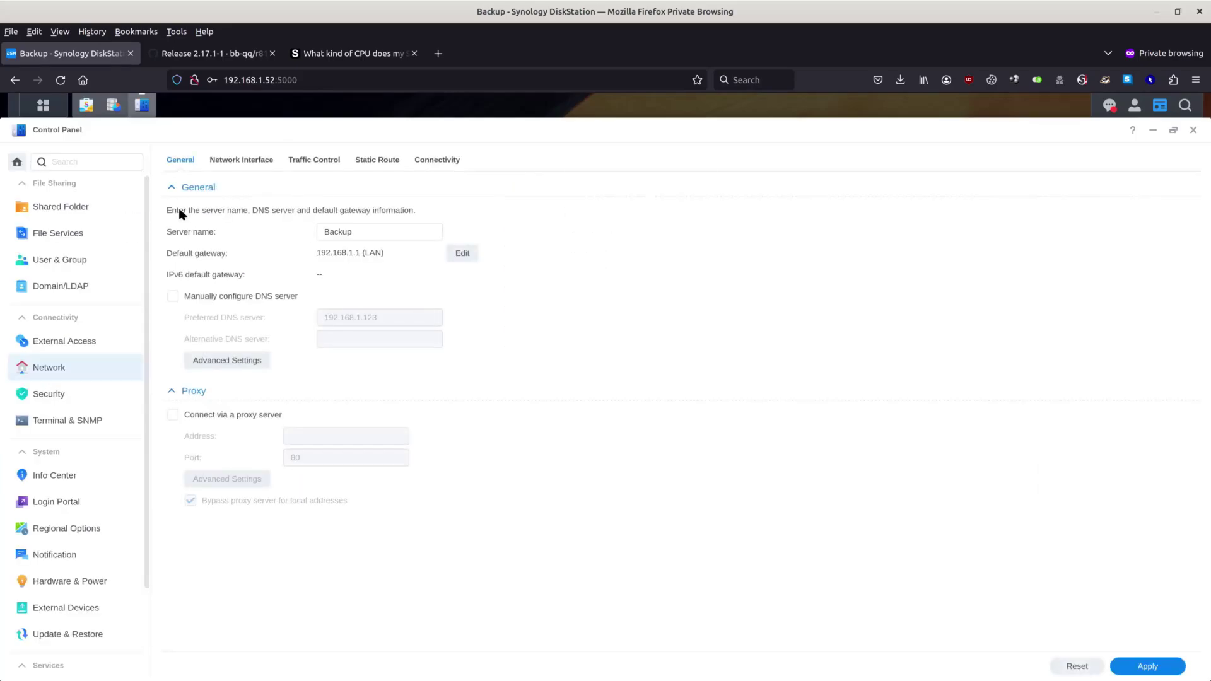
pyautogui.click(256, 159)
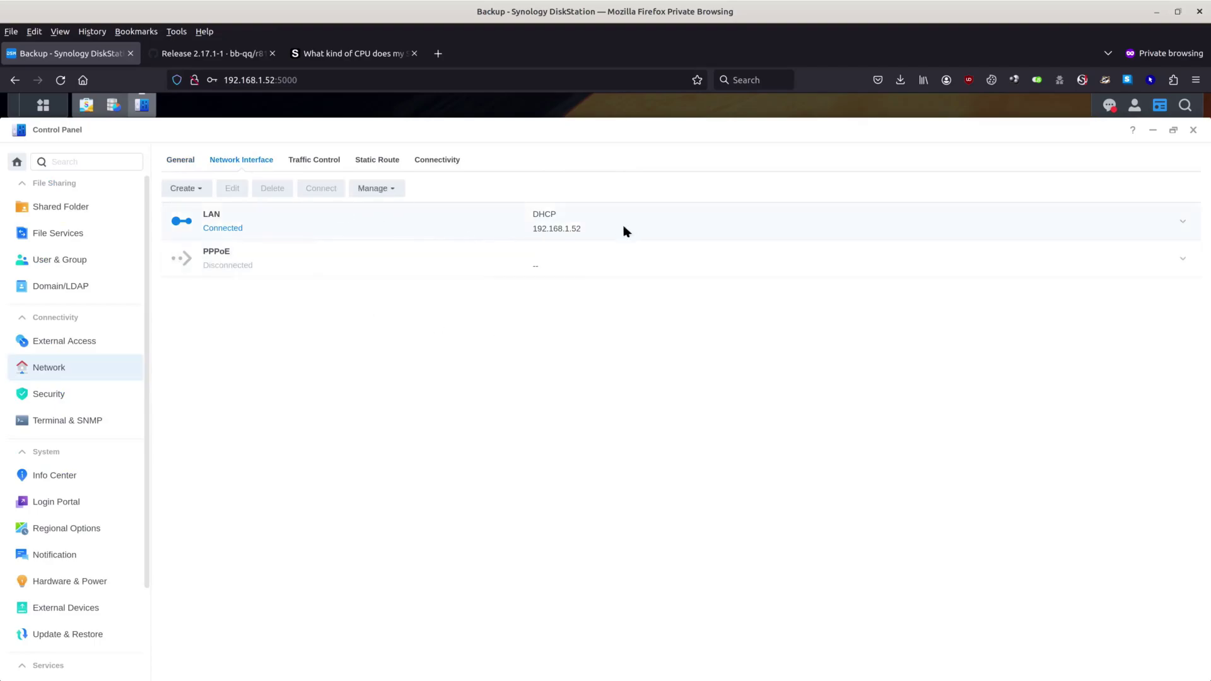
# Step: Minimize Control Panel and finish the RTL8152/RTL8153 driver 2.17.1-1 confirm-settings step to begin installing
pyautogui.click(1153, 130)
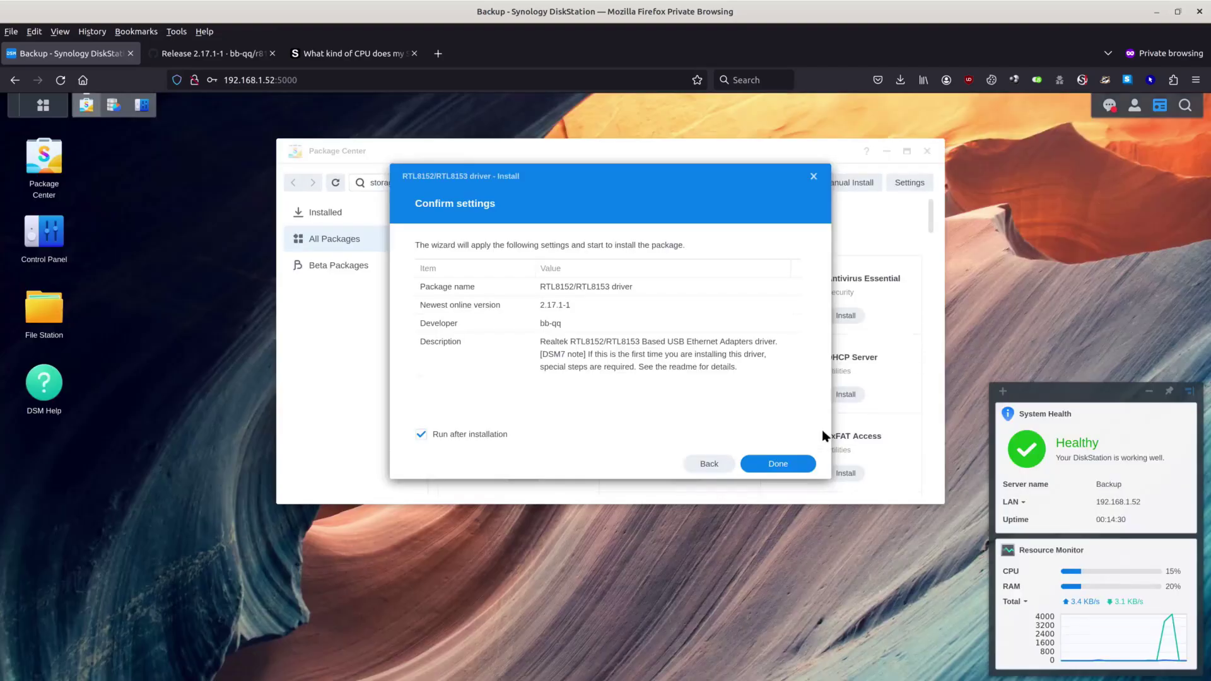
pyautogui.click(781, 464)
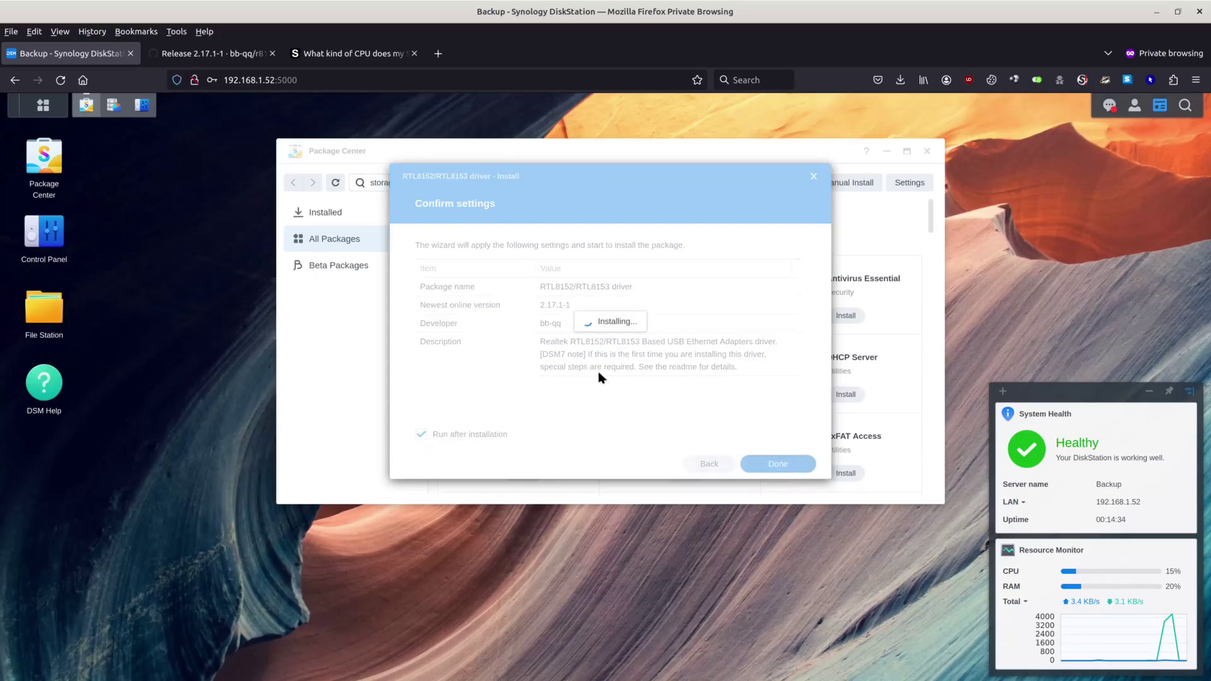
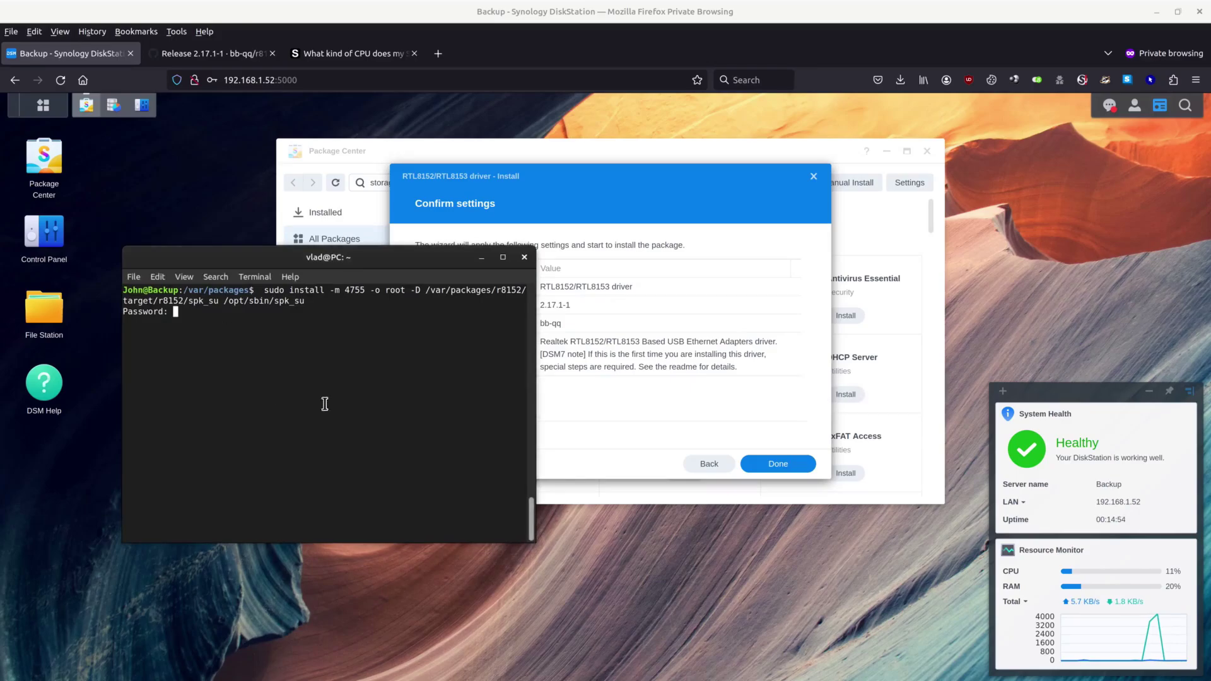
# Step: Authorise the driver install command with the sudo password and close the RTL8152/8153 install wizard
pyautogui.press('Return')
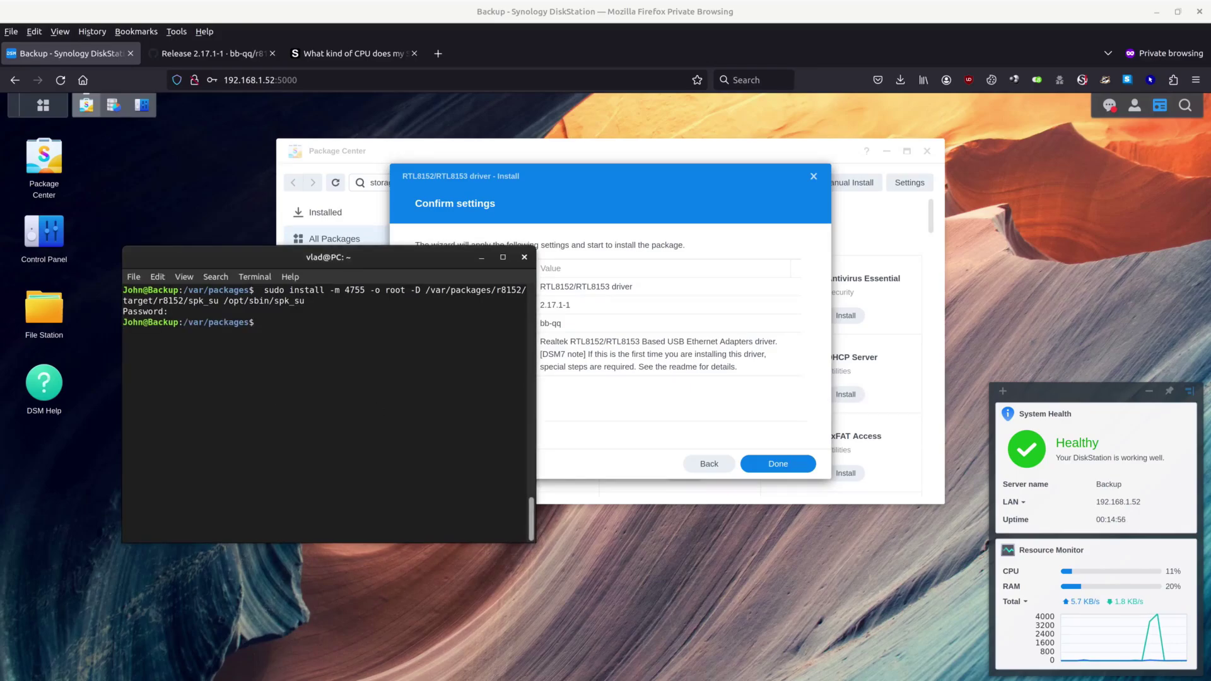
pyautogui.click(791, 466)
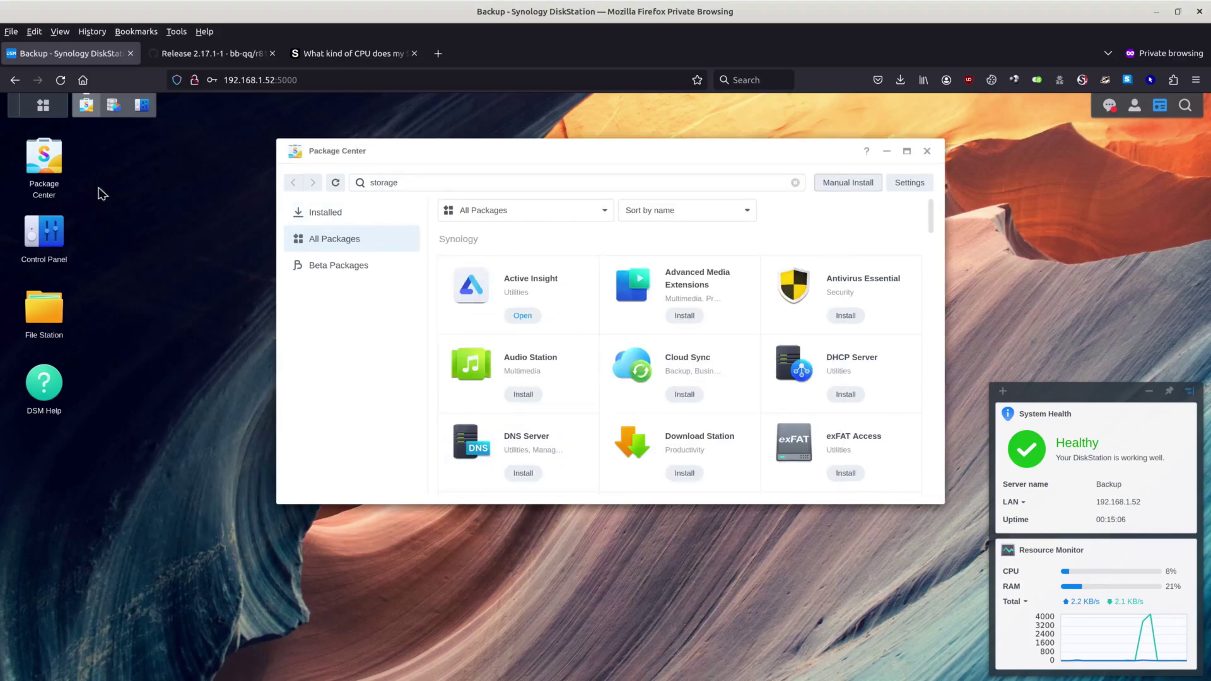
# Step: Show the second LAN's status in Network Interface: 192.168.1.53 at 2500 Mbps, full duplex
pyautogui.moveTo(142, 109)
pyautogui.click(144, 107)
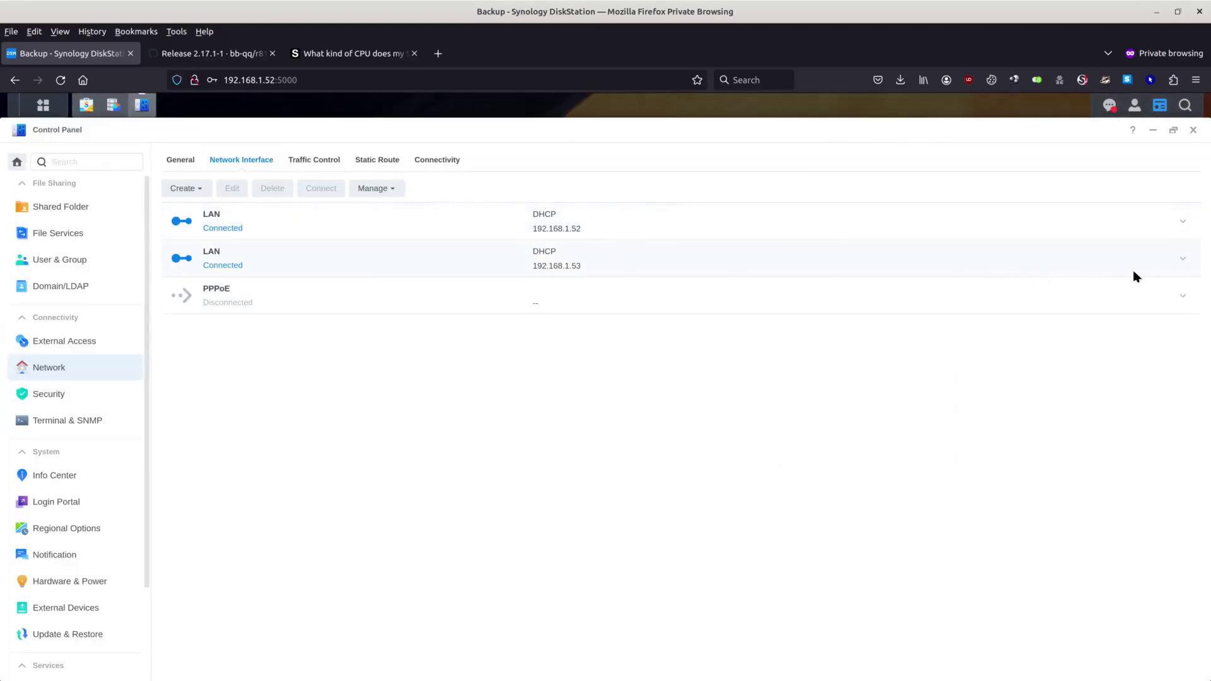
pyautogui.click(1182, 262)
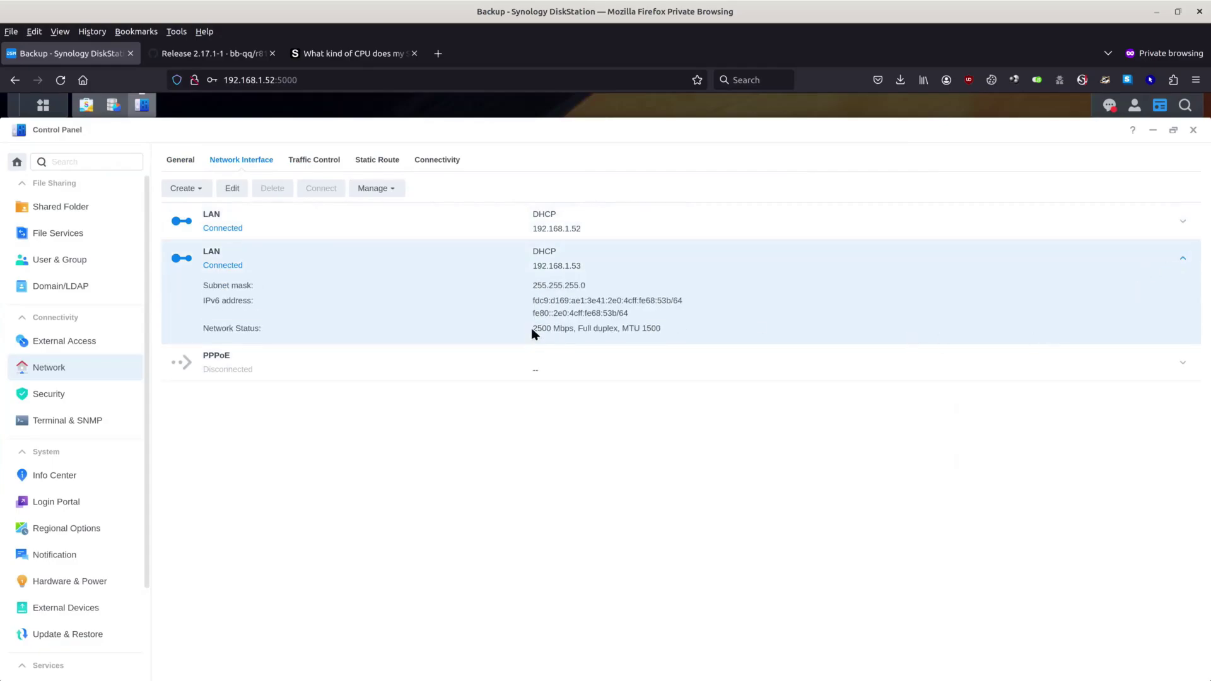